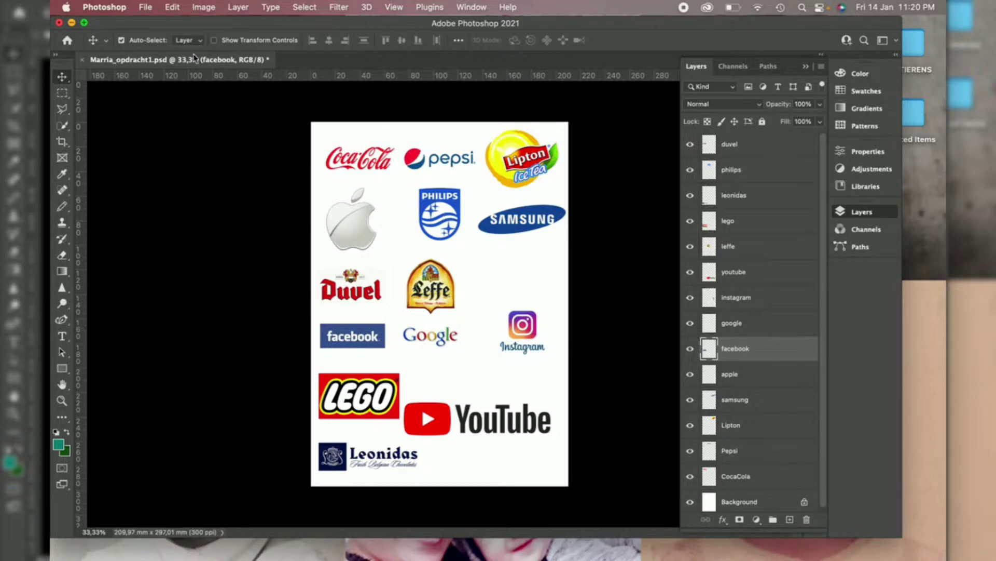
- Close the earlier logo collage document, discarding its unsaved changes
{"action": "left_click", "coordinate": [59, 23]}
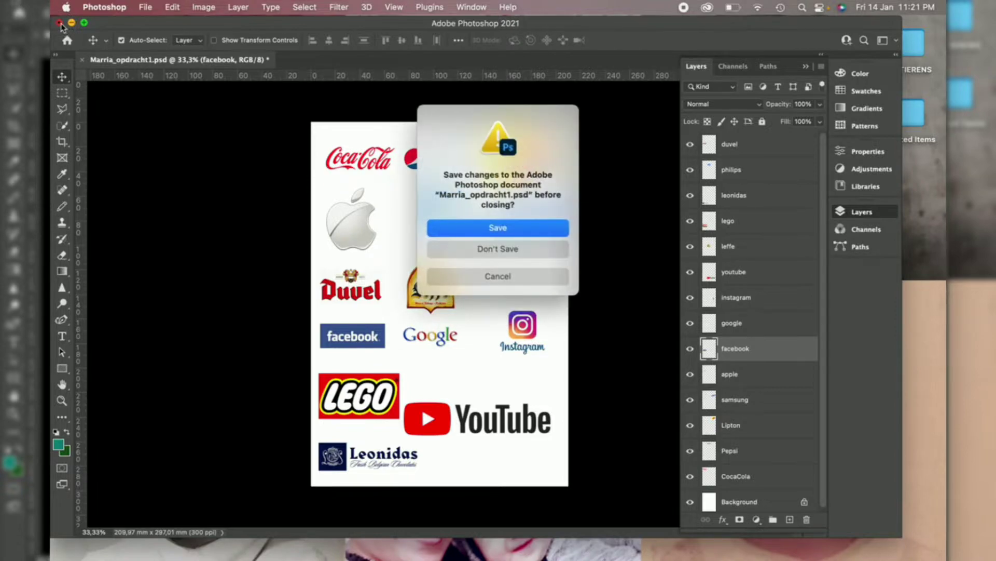
{"action": "left_click", "coordinate": [439, 246]}
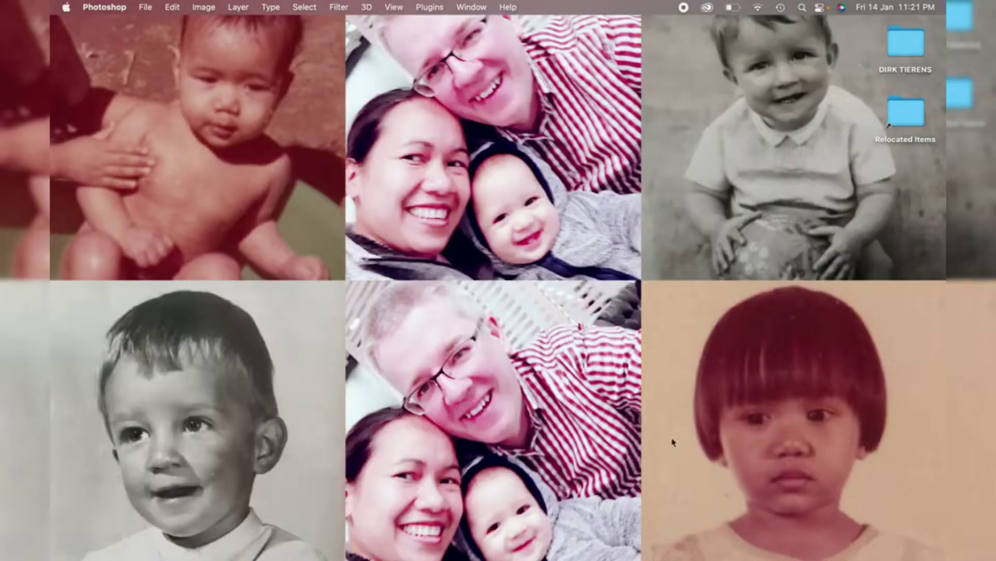
- Create a new 210 × 297 mm, 300 ppi A4 Print preset document named LOGOS
{"action": "mouse_move", "coordinate": [685, 554]}
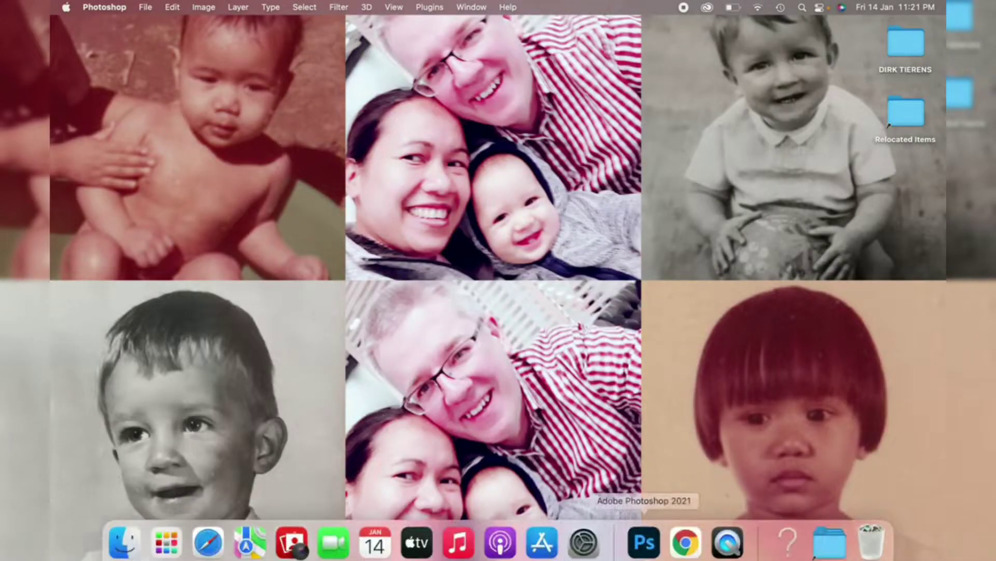
{"action": "left_click", "coordinate": [645, 540]}
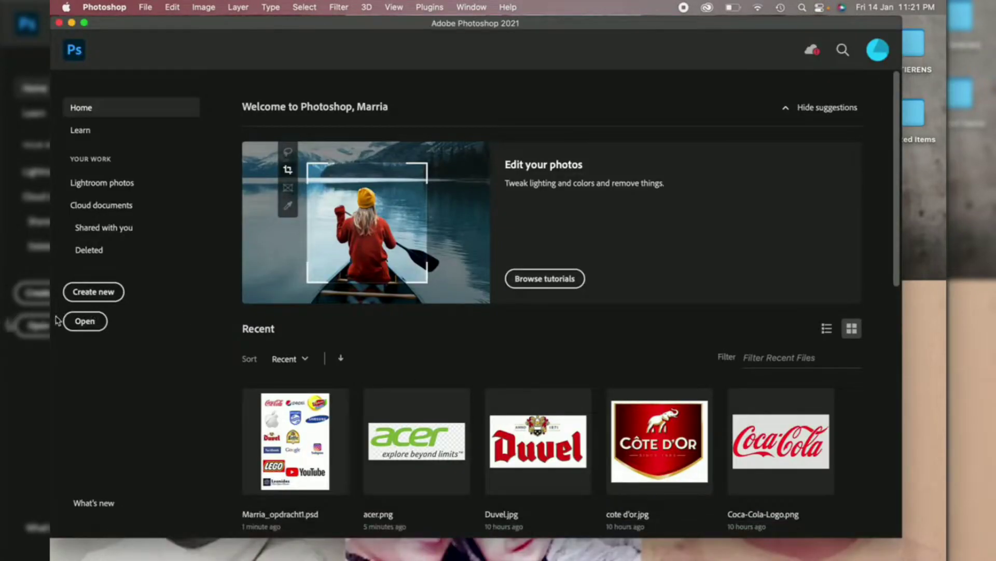
{"action": "left_click", "coordinate": [104, 297]}
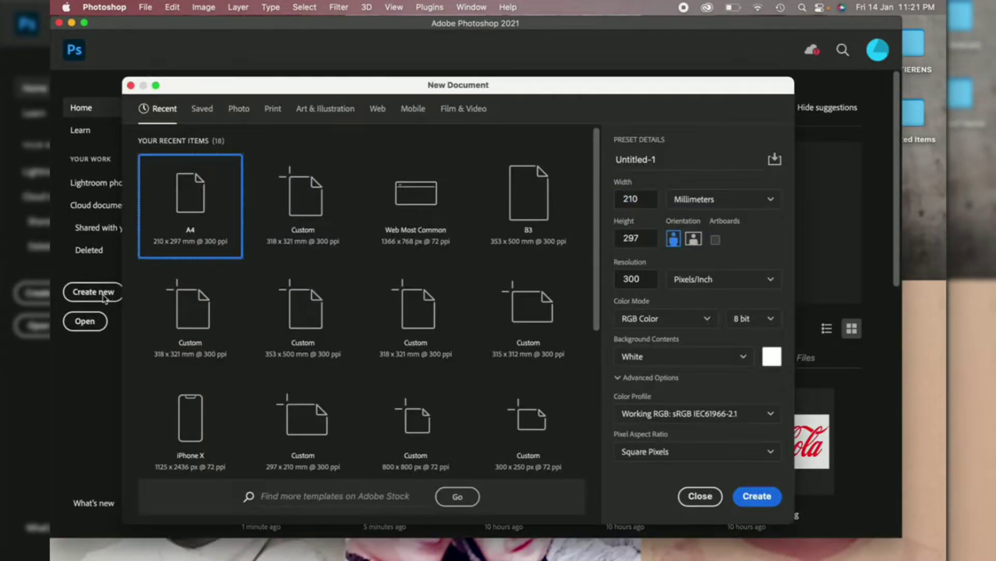
{"action": "left_click", "coordinate": [278, 113]}
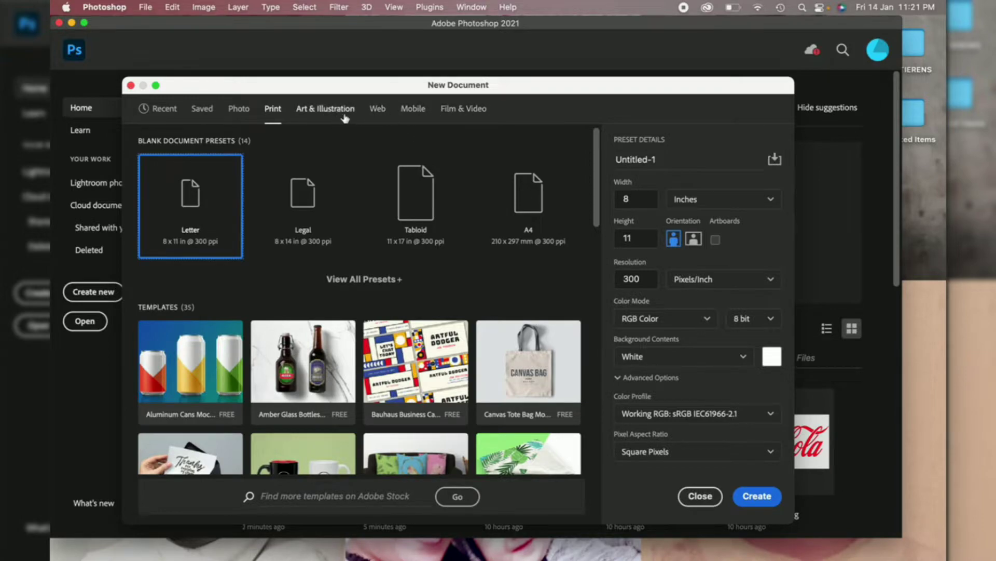
{"action": "left_click", "coordinate": [534, 206]}
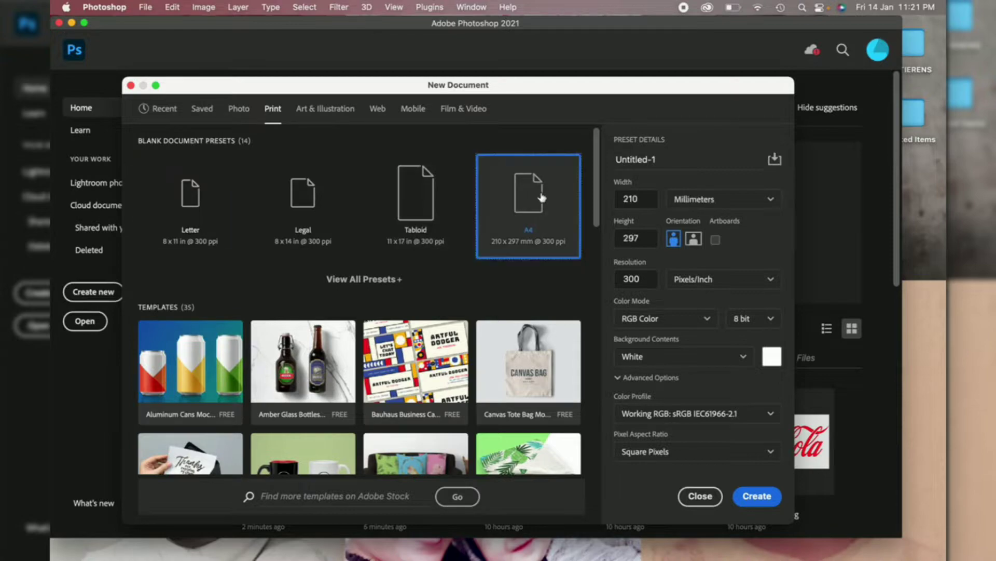
{"action": "left_click_drag", "start_coordinate": [660, 159], "coordinate": [603, 164]}
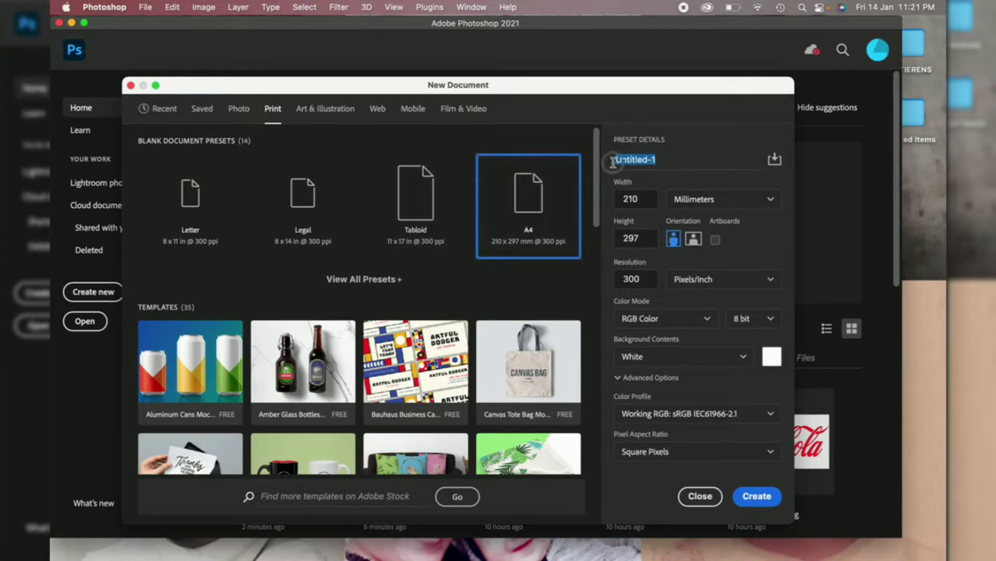
{"action": "type", "text": "LOGOS"}
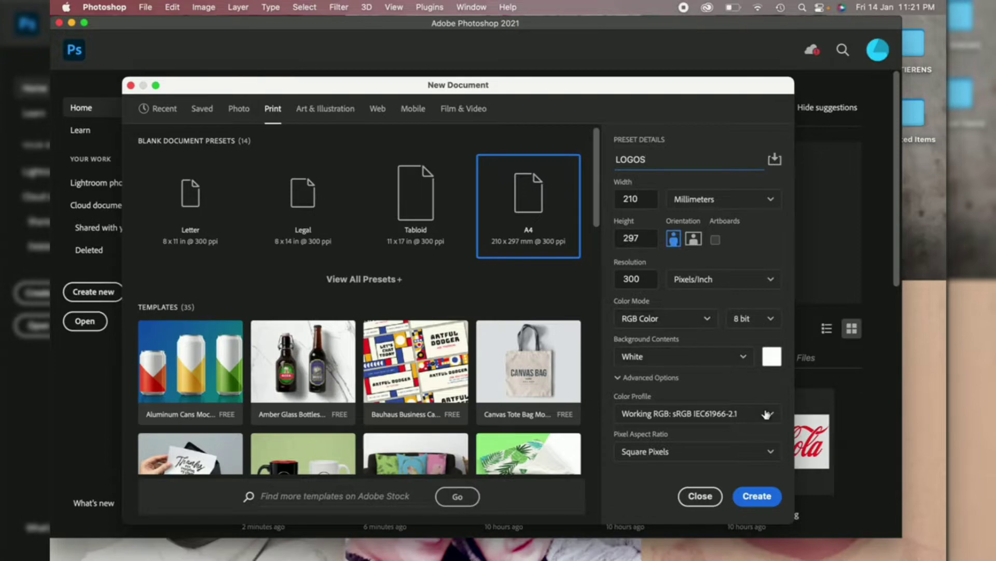
{"action": "left_click", "coordinate": [757, 496]}
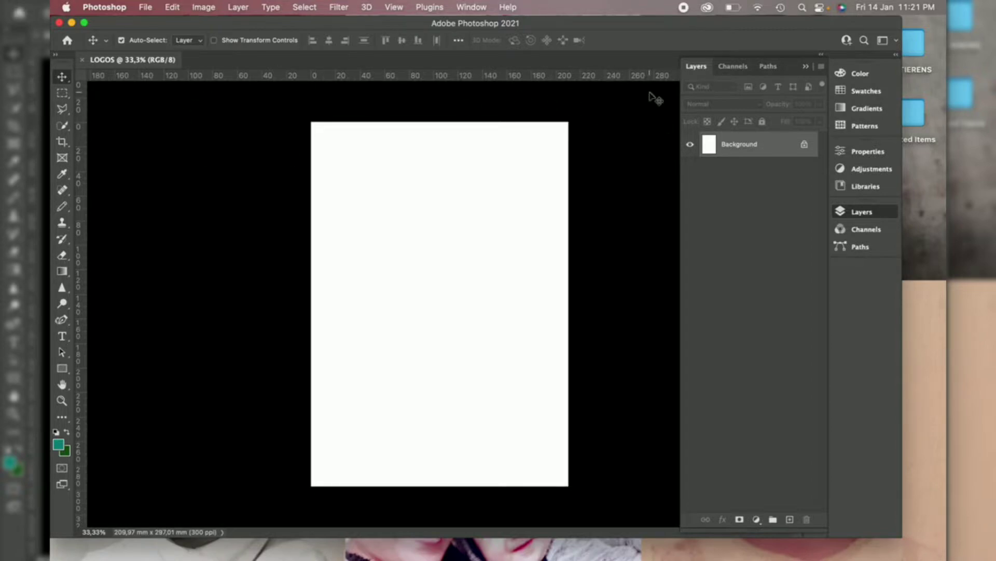
- Reset the Essentials workspace, review the Window > Workspace options, and open the File menu
{"action": "left_click", "coordinate": [898, 44]}
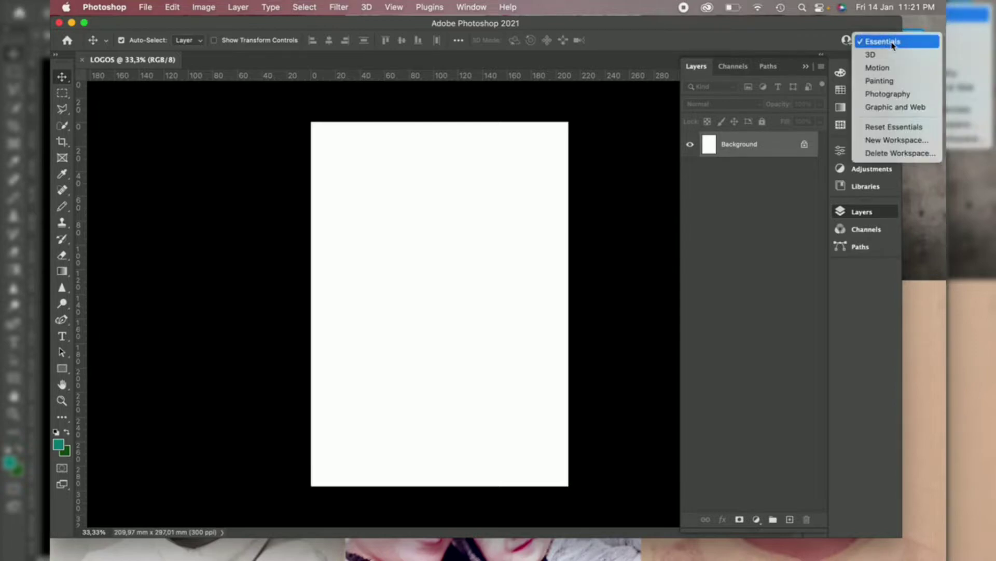
{"action": "left_click", "coordinate": [898, 131]}
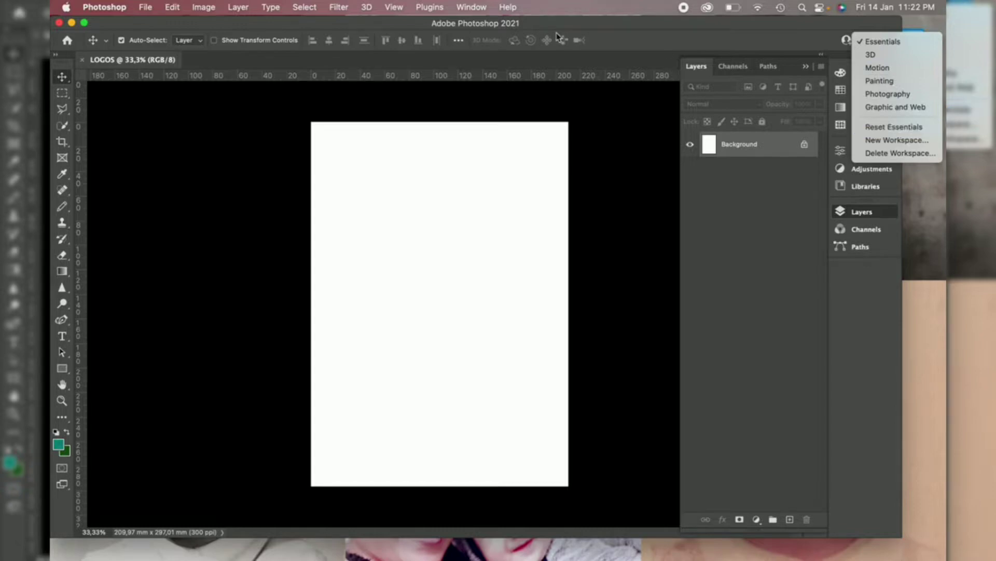
{"action": "left_click", "coordinate": [472, 8]}
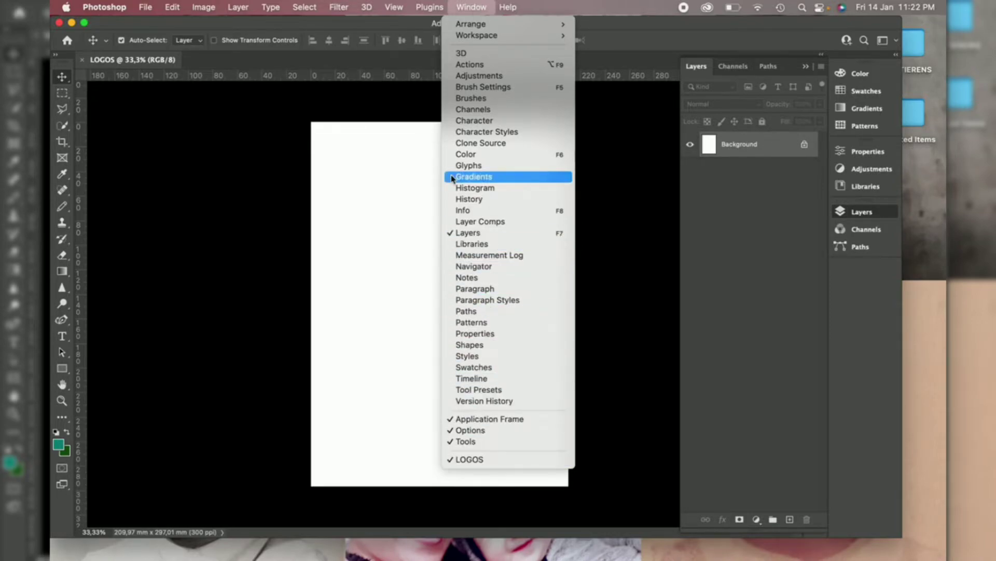
{"action": "mouse_move", "coordinate": [459, 40]}
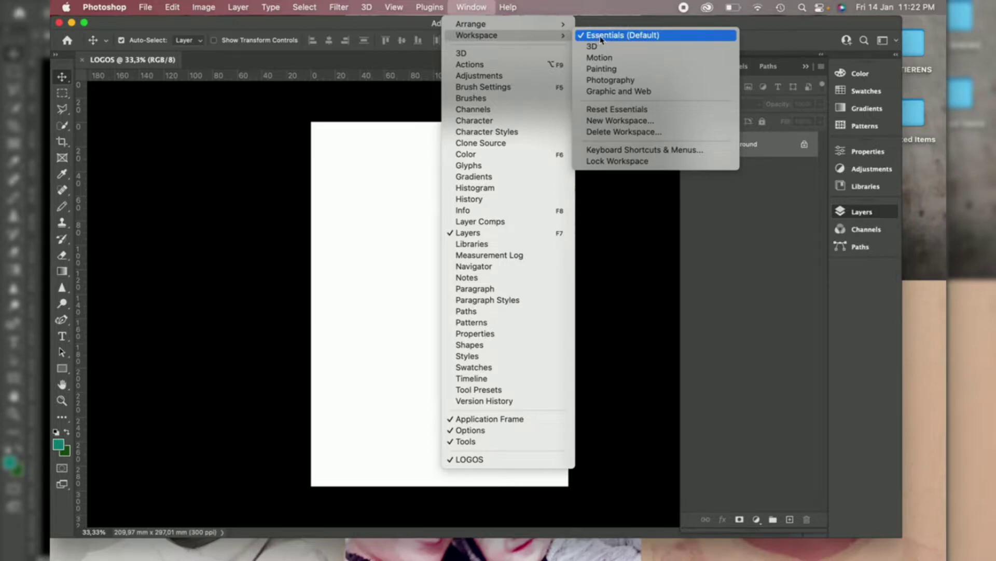
{"action": "left_click", "coordinate": [146, 8]}
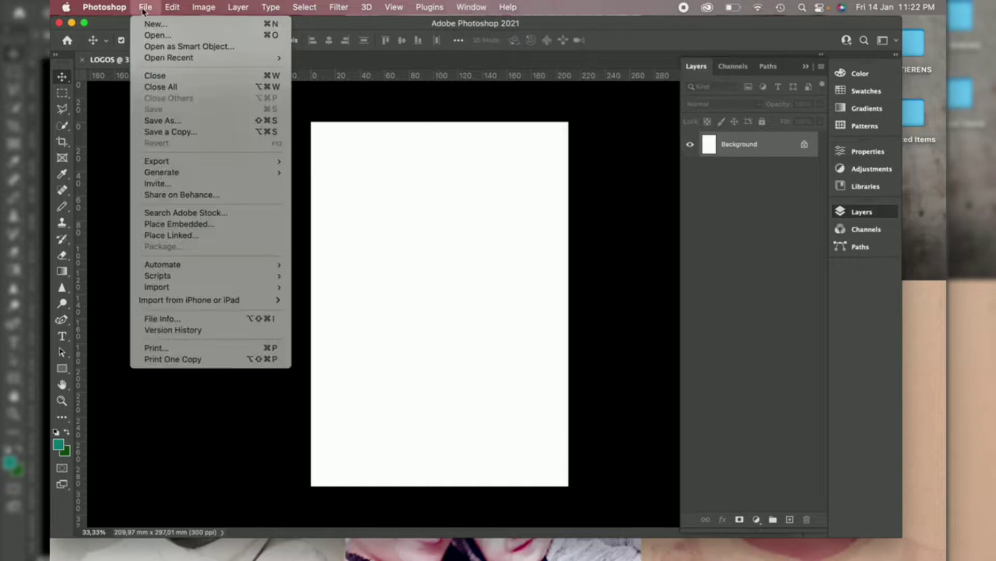
- Open acer.png and drag the Acer logo onto the upper left of LOGOS
{"action": "left_click", "coordinate": [236, 37]}
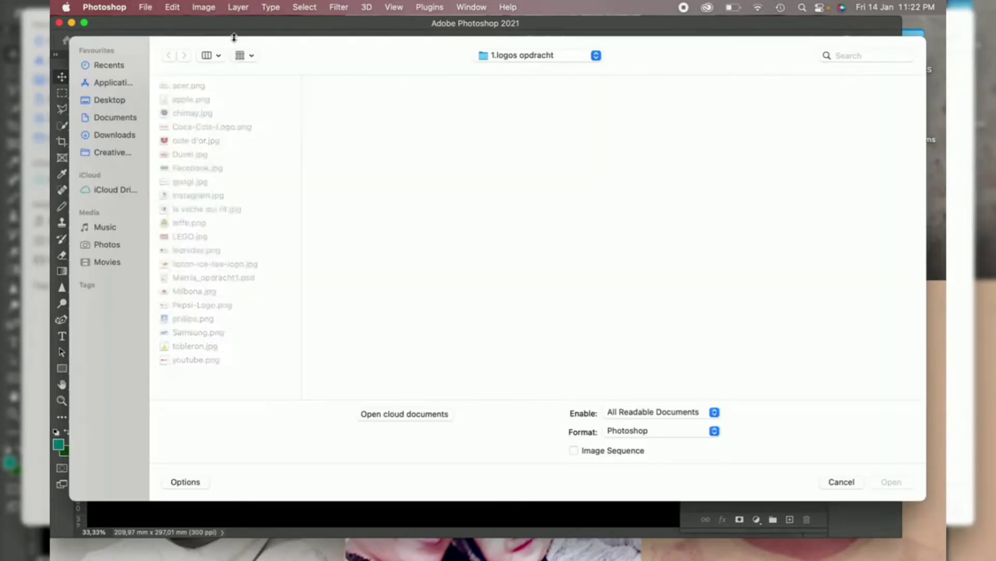
{"action": "left_click", "coordinate": [183, 86]}
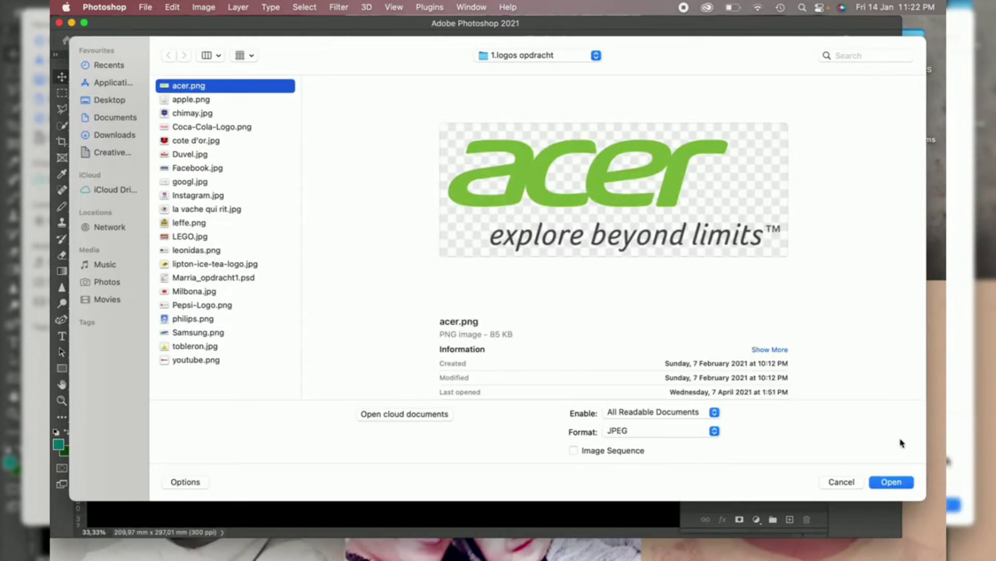
{"action": "left_click", "coordinate": [891, 481]}
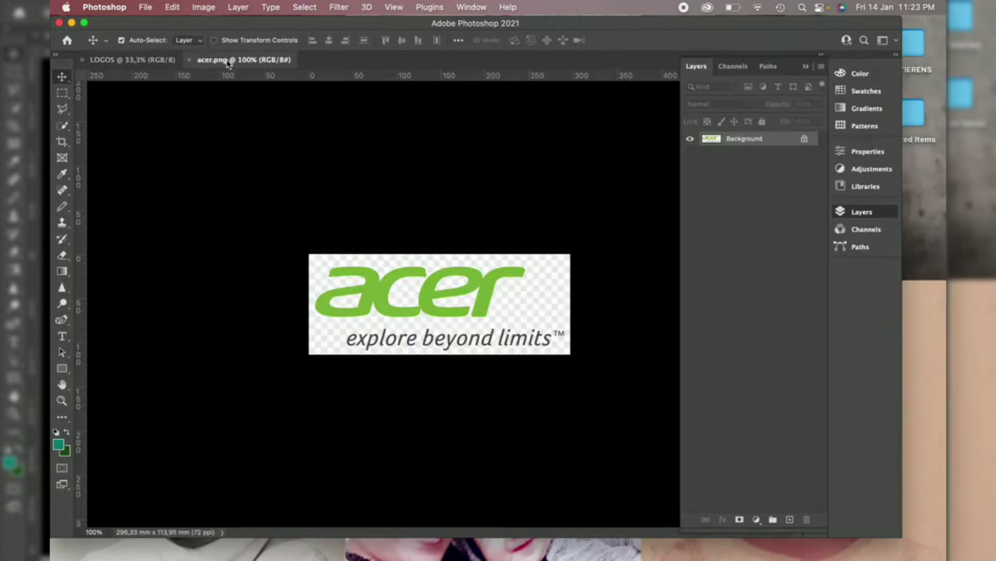
{"action": "left_click_drag", "start_coordinate": [227, 61], "coordinate": [275, 233]}
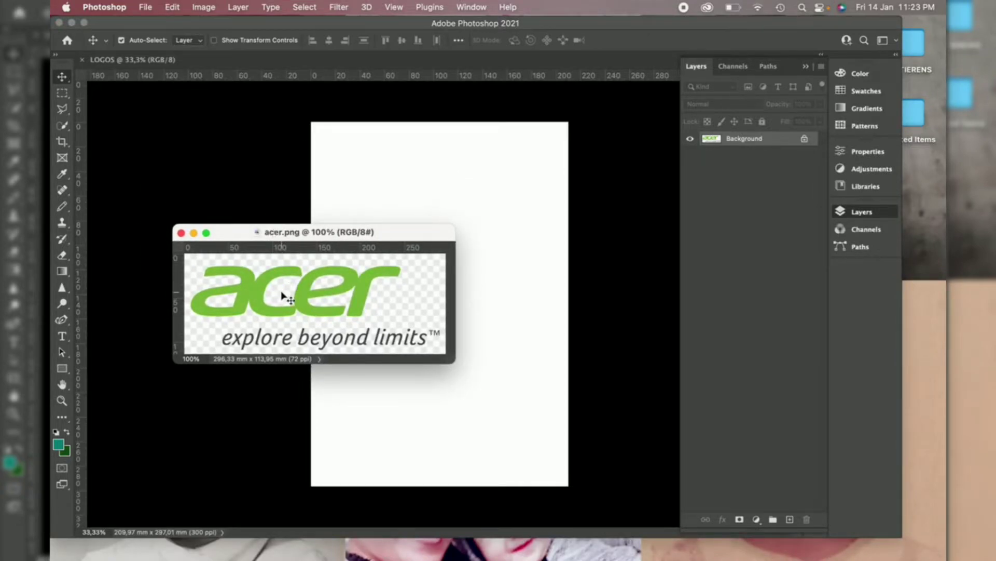
{"action": "left_click_drag", "start_coordinate": [283, 288], "coordinate": [350, 192]}
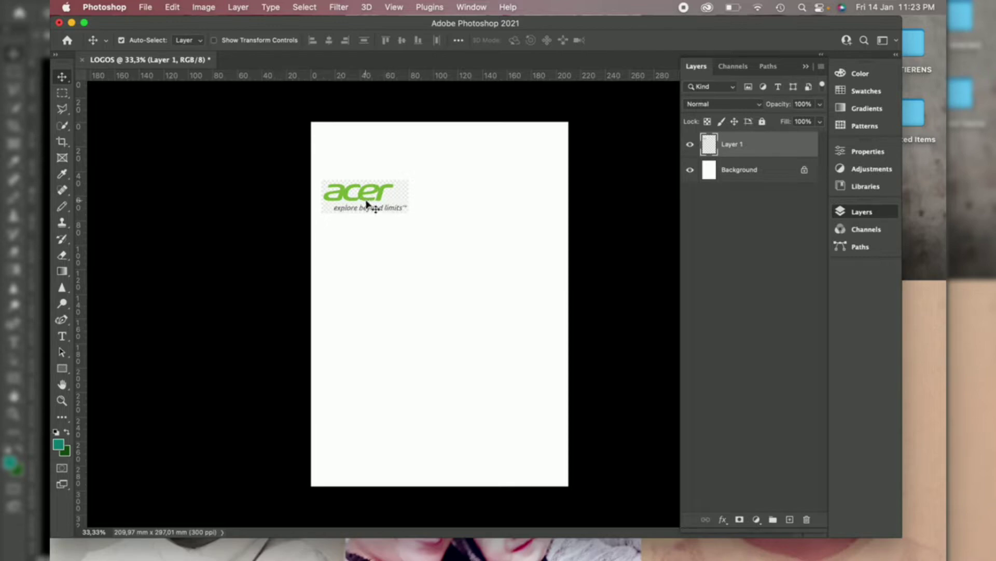
- Rename the new Layer 1 to 'acer'
{"action": "double_click", "coordinate": [740, 144]}
{"action": "type", "text": "acer"}
{"action": "key", "text": "Return"}
- Place chimay.jpg into LOGOS as a linked layer
{"action": "left_click", "coordinate": [145, 7]}
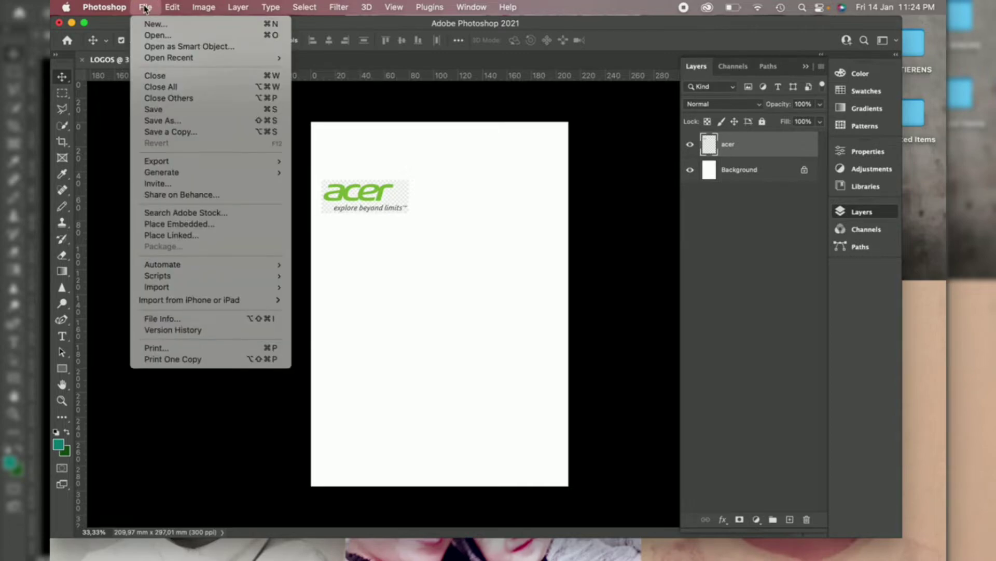
{"action": "left_click", "coordinate": [162, 235]}
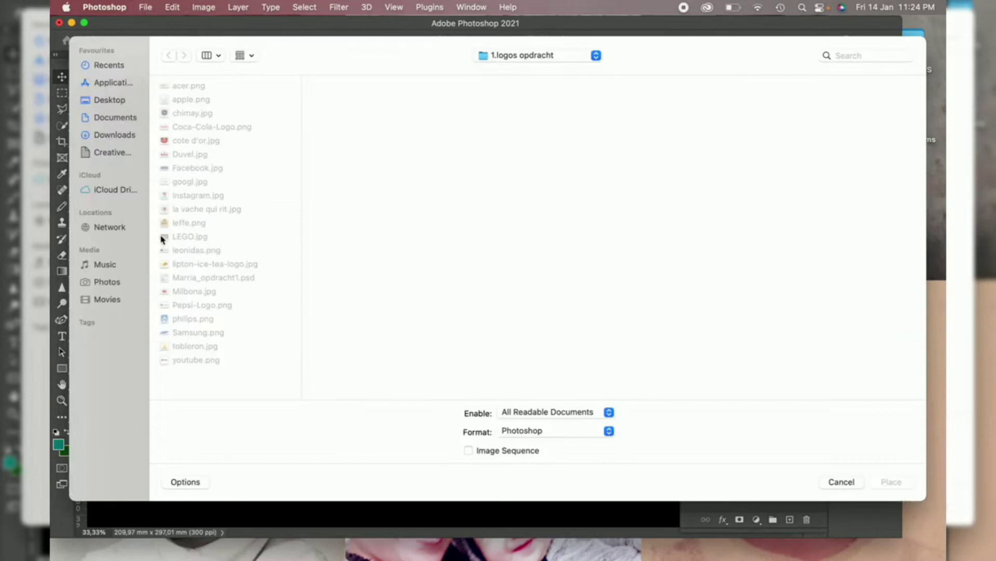
{"action": "left_click", "coordinate": [183, 114]}
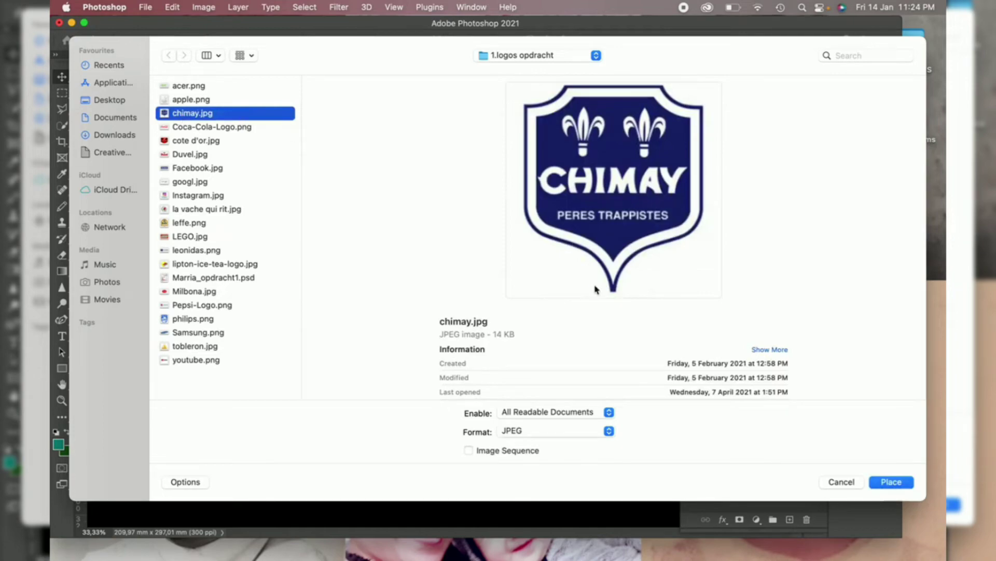
{"action": "left_click", "coordinate": [891, 482]}
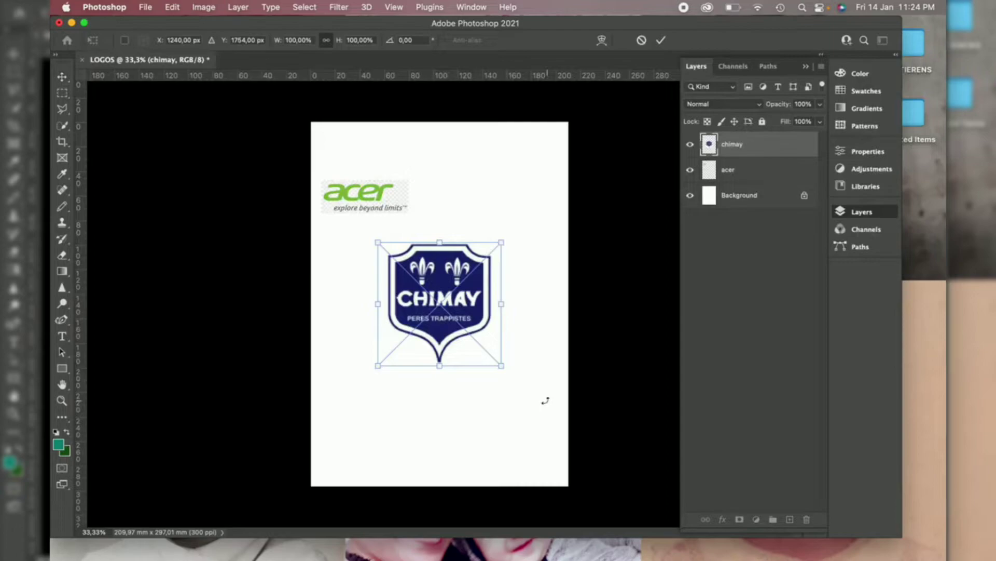
- Scale the Chimay logo to about 70.55% and commit it just below the Acer logo
{"action": "left_click_drag", "start_coordinate": [502, 367], "coordinate": [465, 329]}
{"action": "left_click_drag", "start_coordinate": [424, 294], "coordinate": [367, 275]}
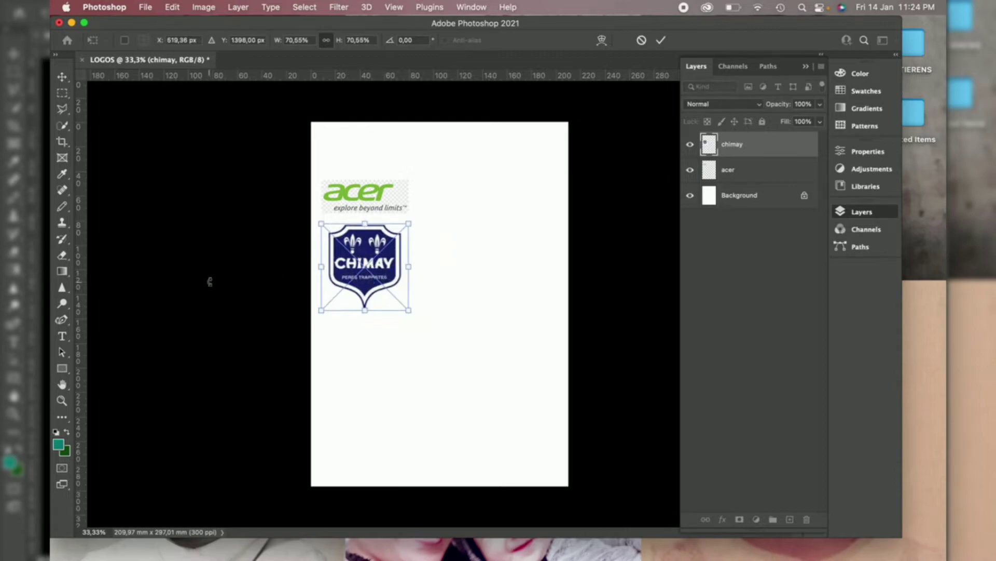
{"action": "left_click", "coordinate": [61, 77]}
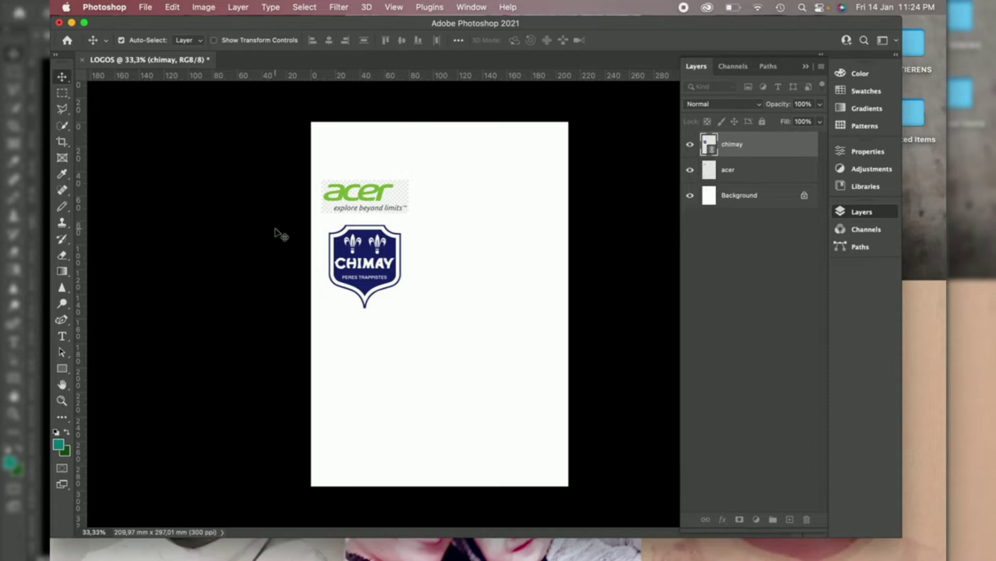
- Toggle the Move tool's Auto-Select off and back on, then select the acer and chimay layers by clicking their logos
{"action": "left_click", "coordinate": [191, 187]}
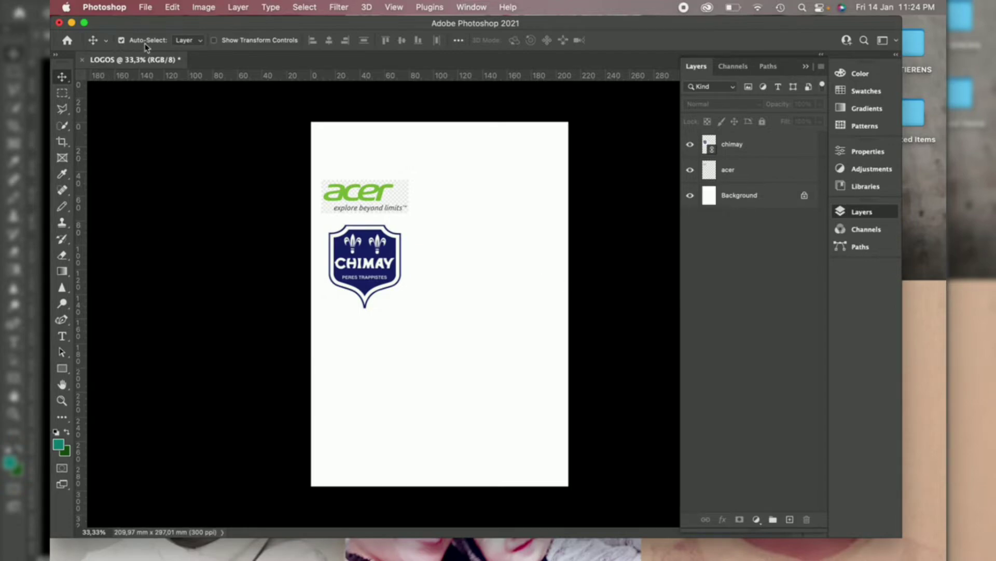
{"action": "left_click", "coordinate": [122, 41]}
{"action": "left_click", "coordinate": [347, 195]}
{"action": "left_click", "coordinate": [486, 228]}
{"action": "left_click", "coordinate": [122, 41]}
{"action": "left_click", "coordinate": [362, 198]}
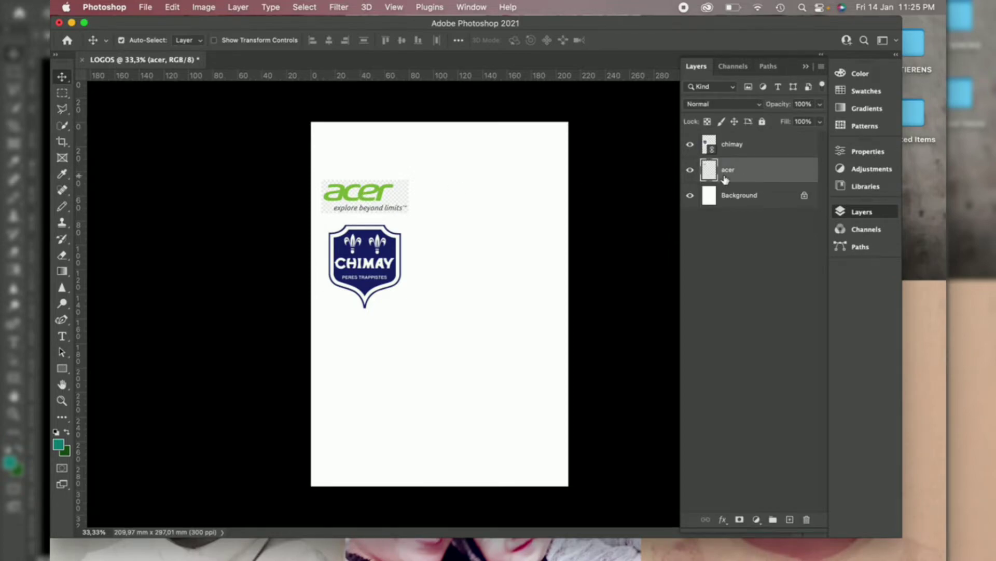
{"action": "left_click", "coordinate": [363, 272]}
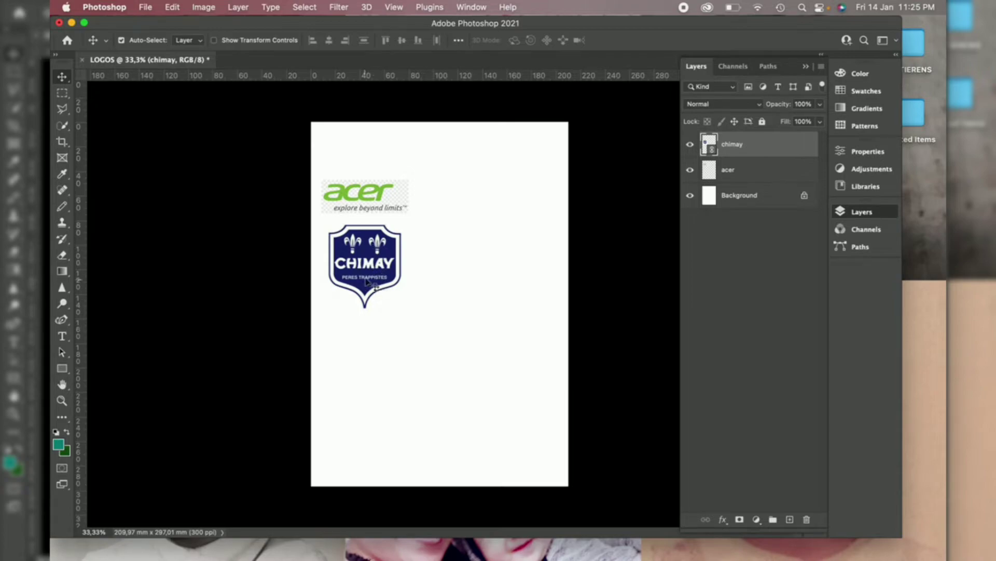
- Move the acer logo toward the page top and scale it up to 133.62%
{"action": "left_click", "coordinate": [372, 197]}
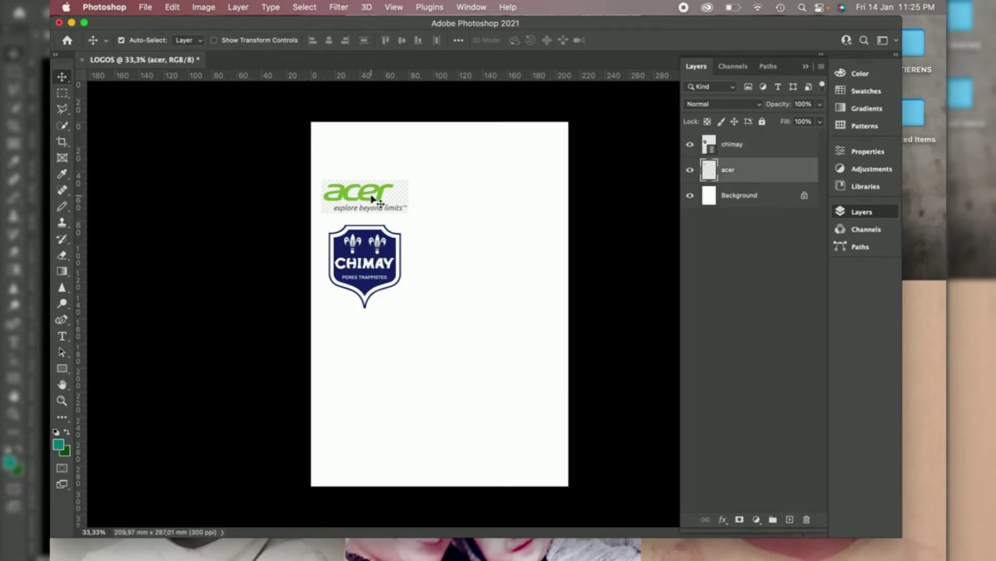
{"action": "left_click_drag", "start_coordinate": [372, 198], "coordinate": [400, 169]}
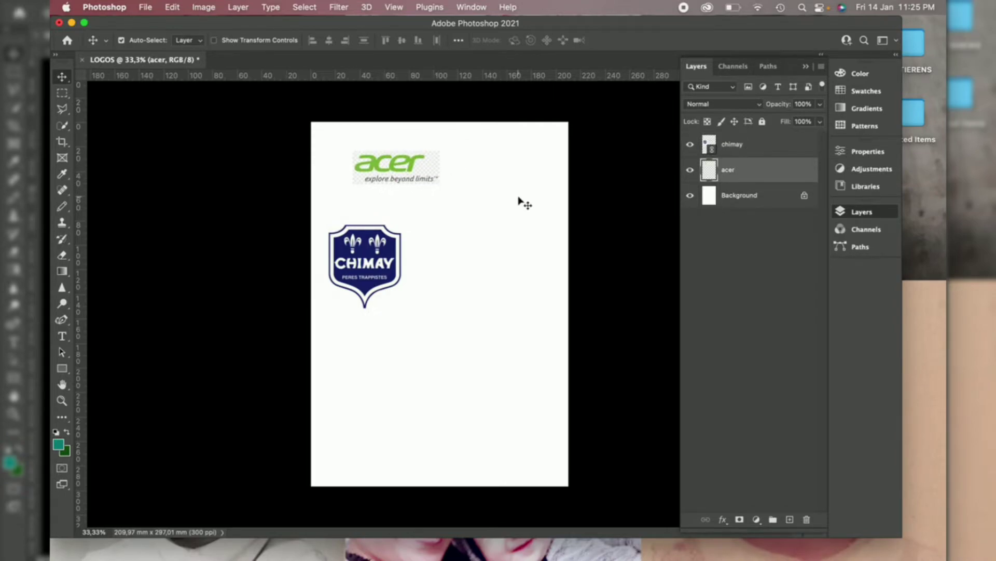
{"action": "key", "text": "super"}
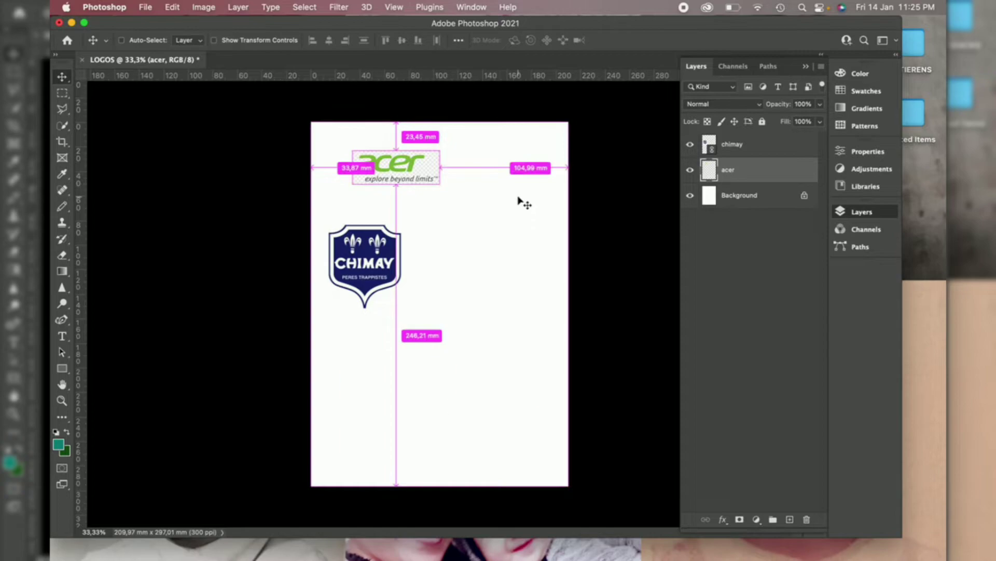
{"action": "key", "text": "super+t"}
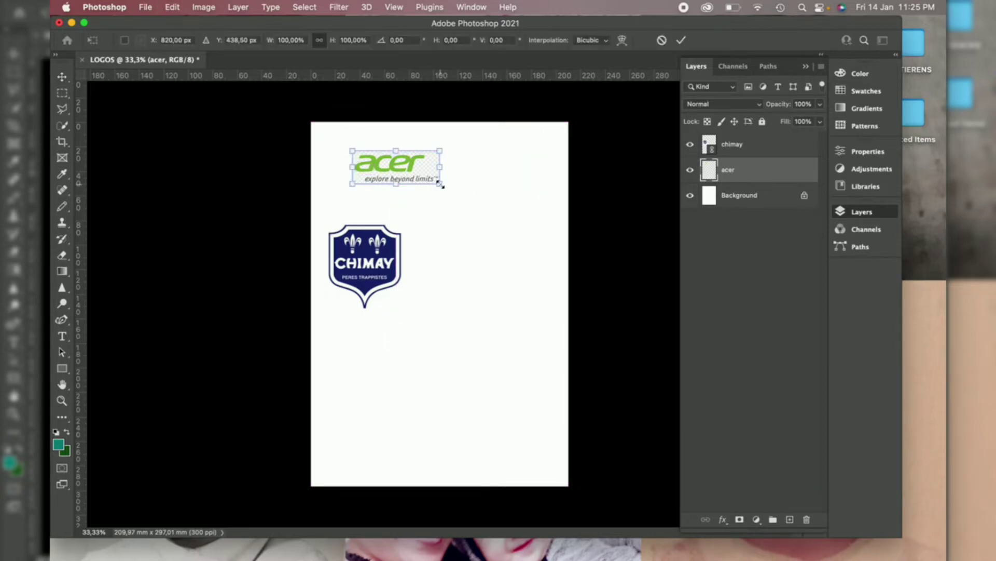
{"action": "left_click_drag", "start_coordinate": [440, 185], "coordinate": [468, 201]}
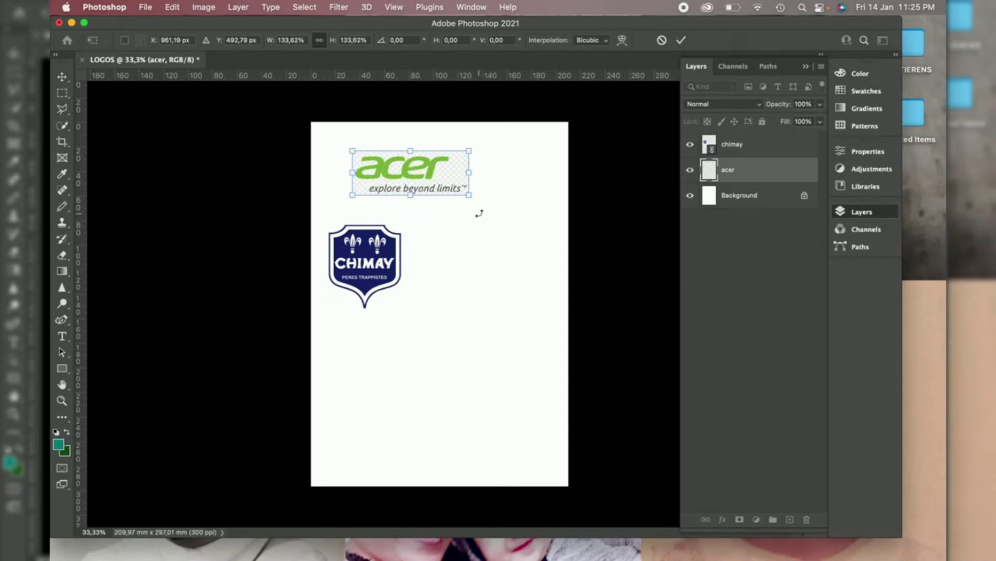
- Try a -90° rotation and moving acer beside Chimay, then undo both to keep it unrotated
{"action": "left_click", "coordinate": [479, 213]}
{"action": "left_click_drag", "start_coordinate": [479, 214], "coordinate": [495, 232]}
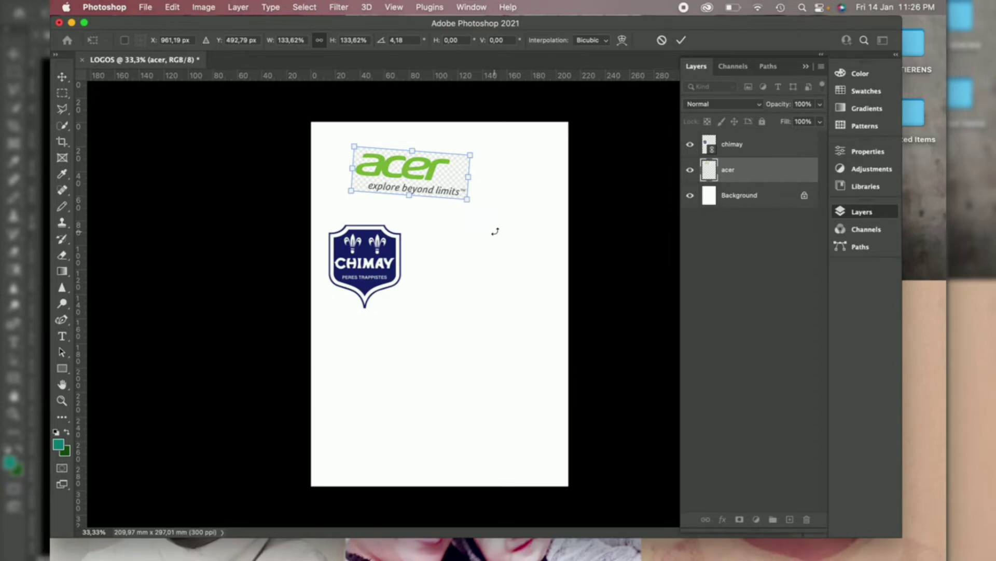
{"action": "key", "text": "super+z"}
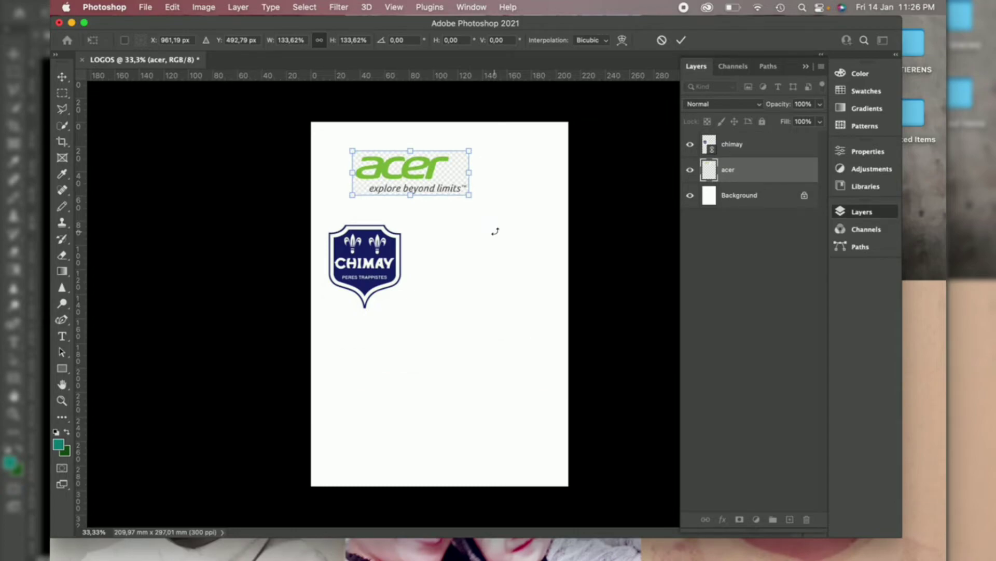
{"action": "key", "text": "super+shift+z"}
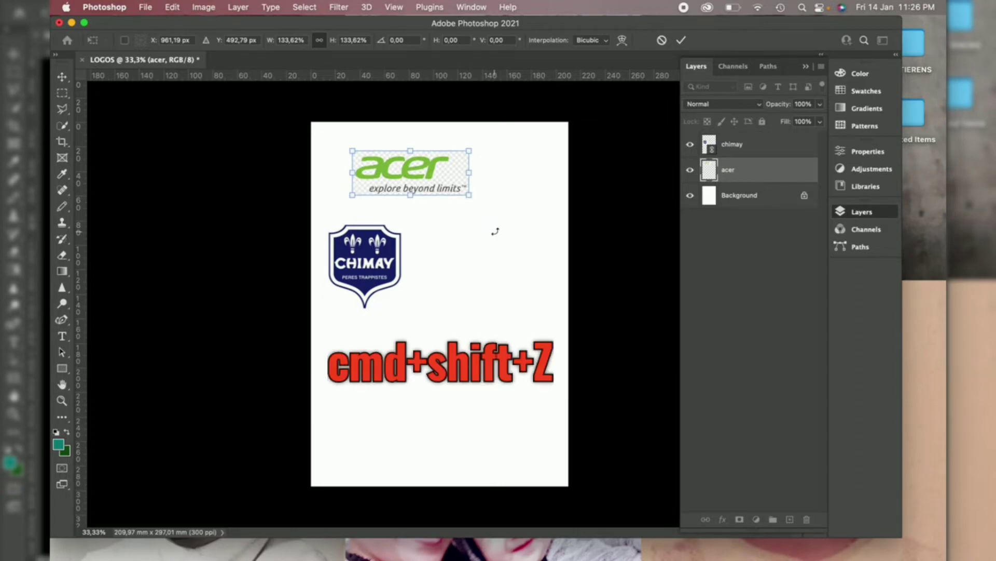
{"action": "key", "text": "super+shift+z"}
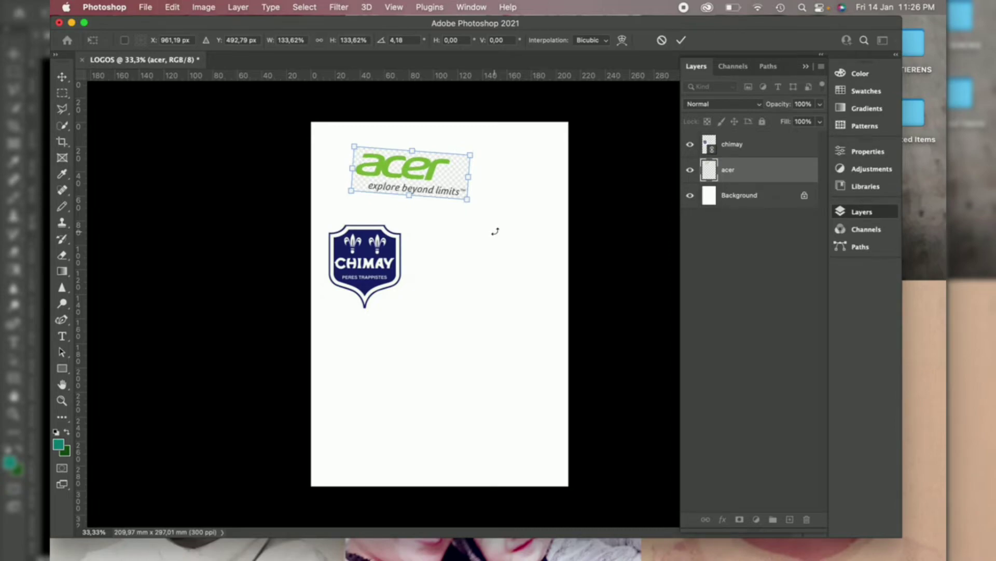
{"action": "key", "text": "super+z"}
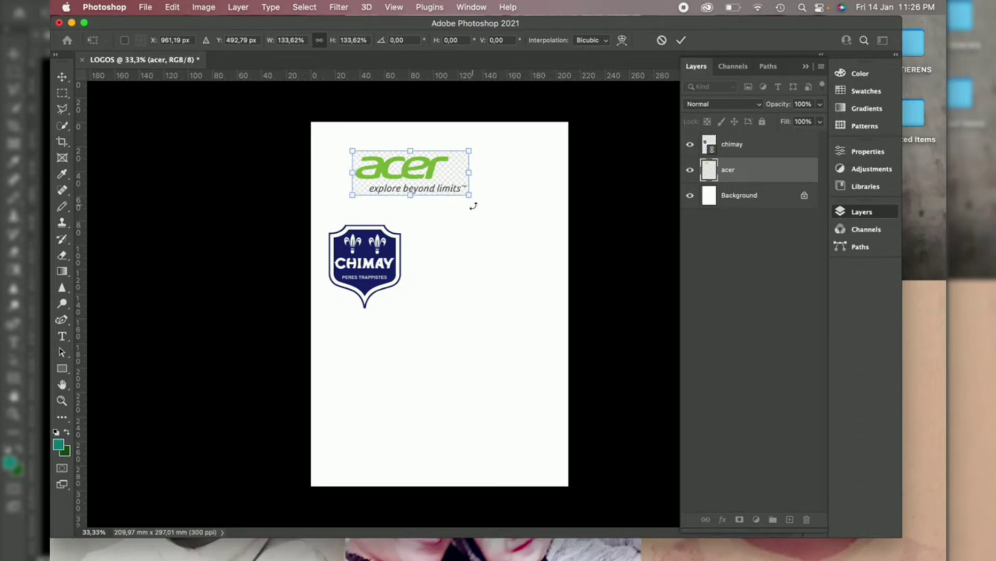
{"action": "left_click_drag", "start_coordinate": [477, 207], "coordinate": [430, 133]}
{"action": "left_click_drag", "start_coordinate": [409, 166], "coordinate": [451, 252]}
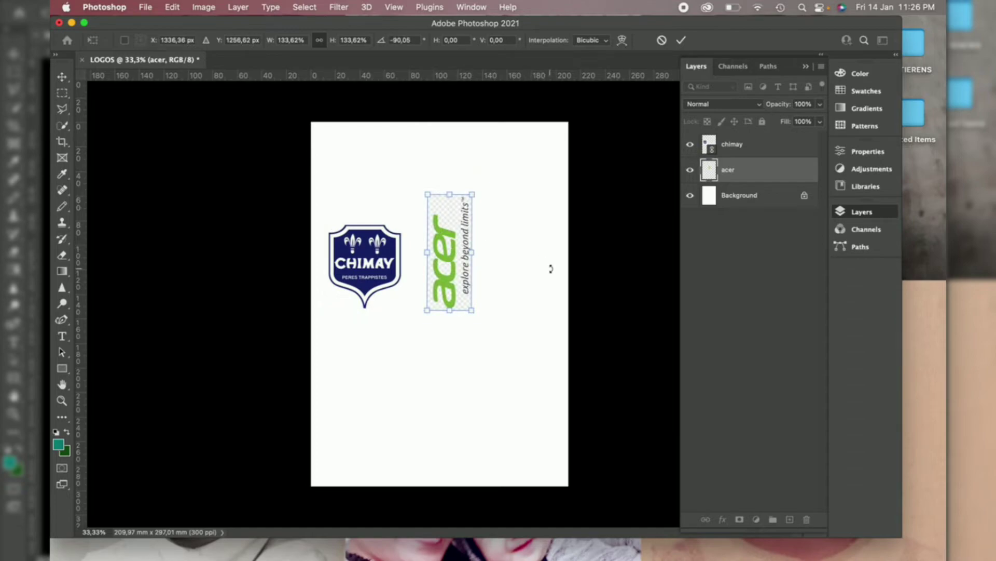
{"action": "key", "text": "super+z"}
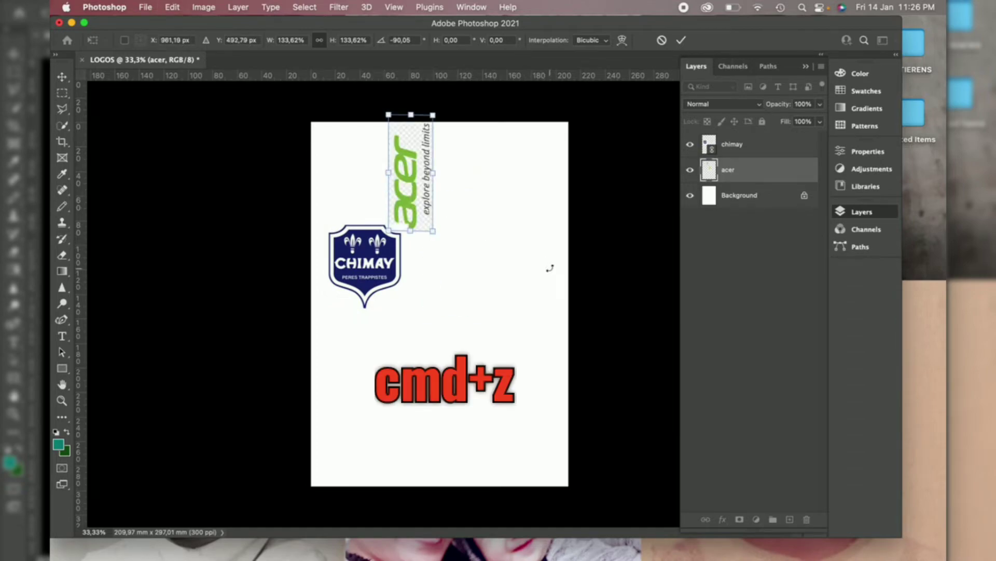
{"action": "key", "text": "super+shift+z"}
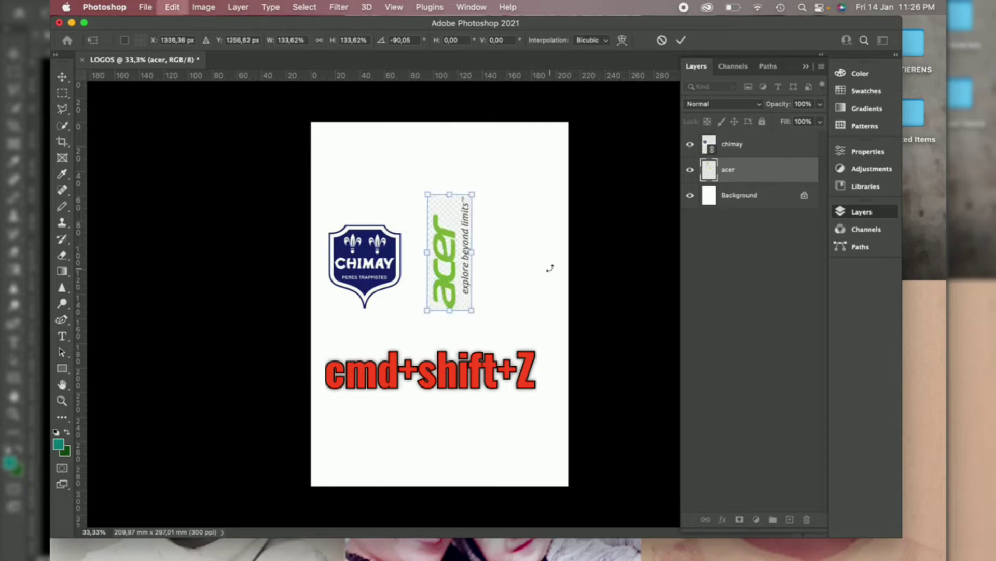
{"action": "key", "text": "super+z"}
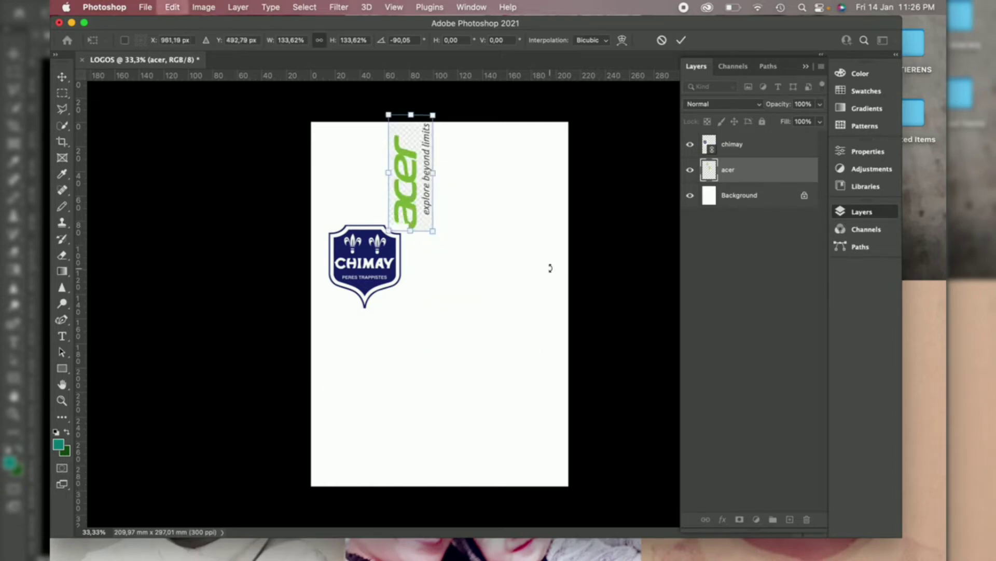
{"action": "key", "text": "super+z"}
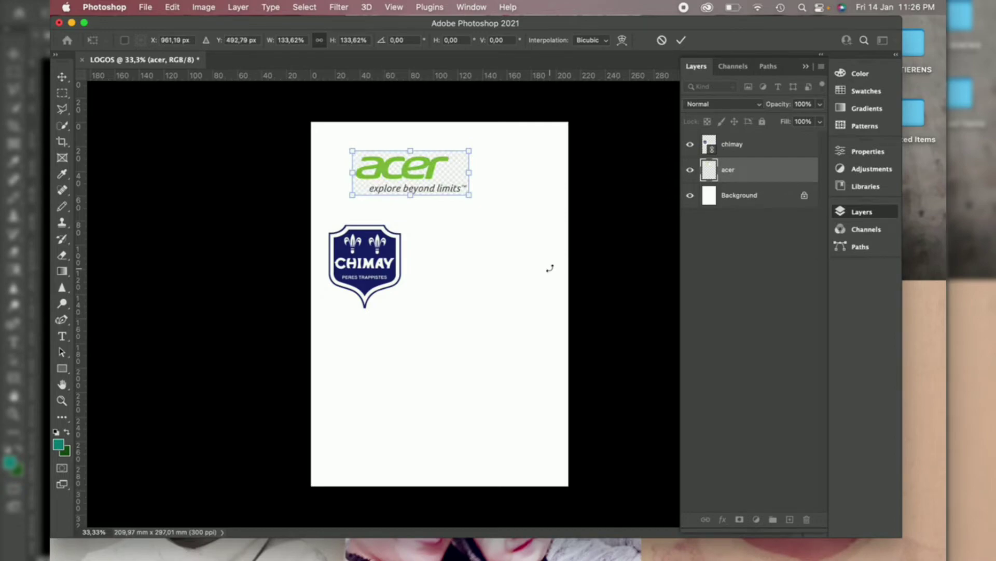
{"action": "key", "text": "Escape"}
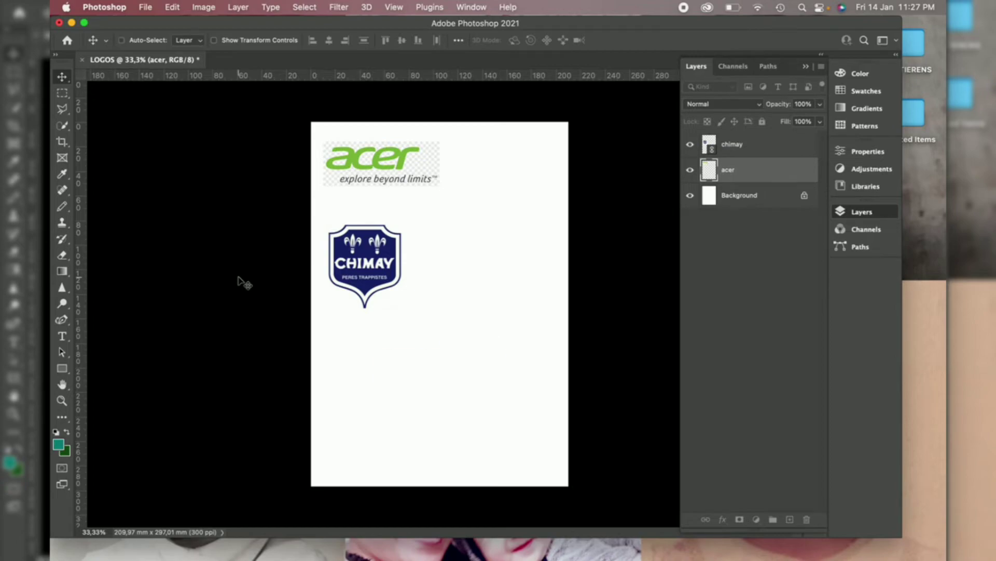
- Fit the view on screen, then open acer.png through Duvel.jpg together as six tabs
{"action": "key", "text": "super+0"}
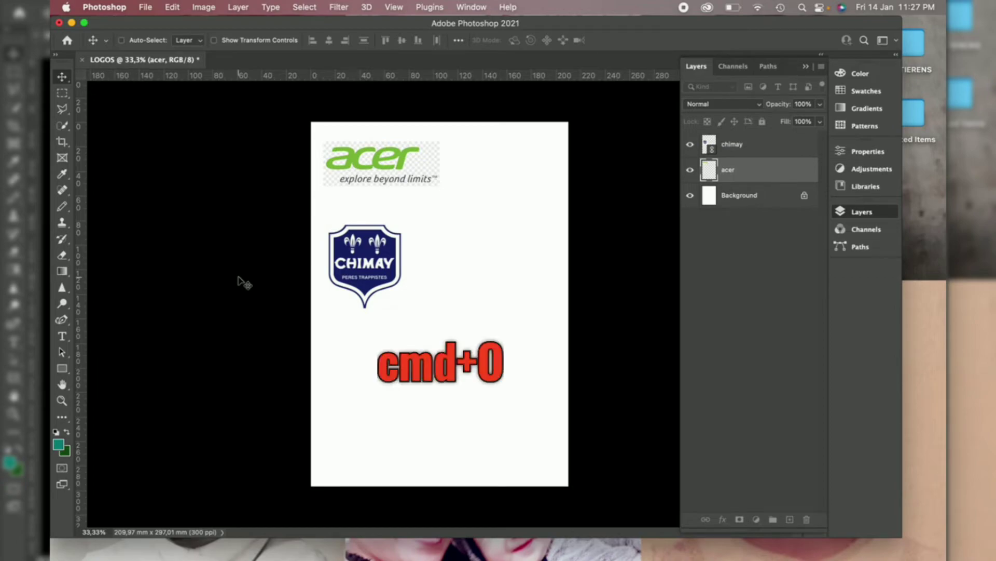
{"action": "key", "text": "super+o"}
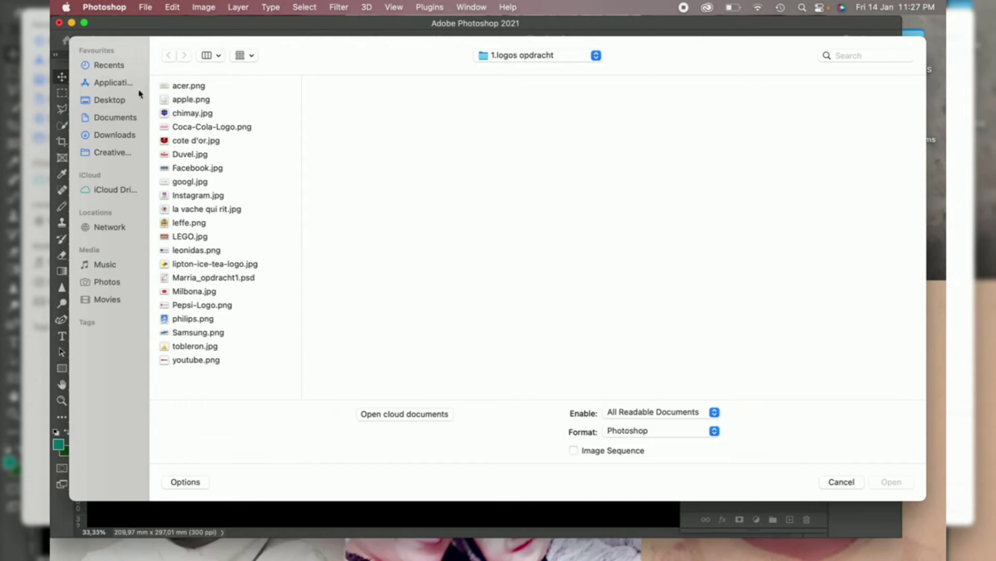
{"action": "left_click", "coordinate": [187, 92]}
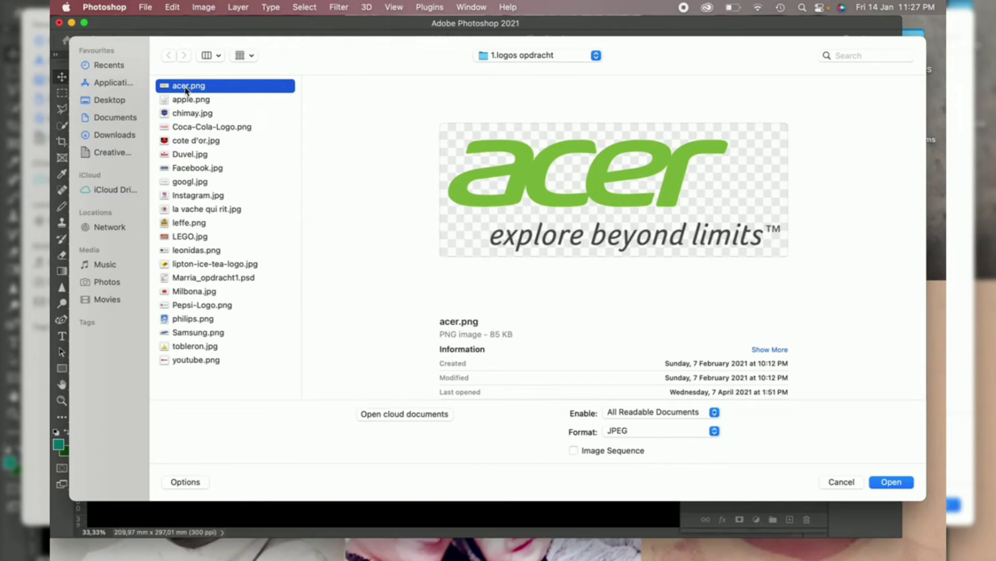
{"action": "left_click", "coordinate": [180, 158], "text": "shift"}
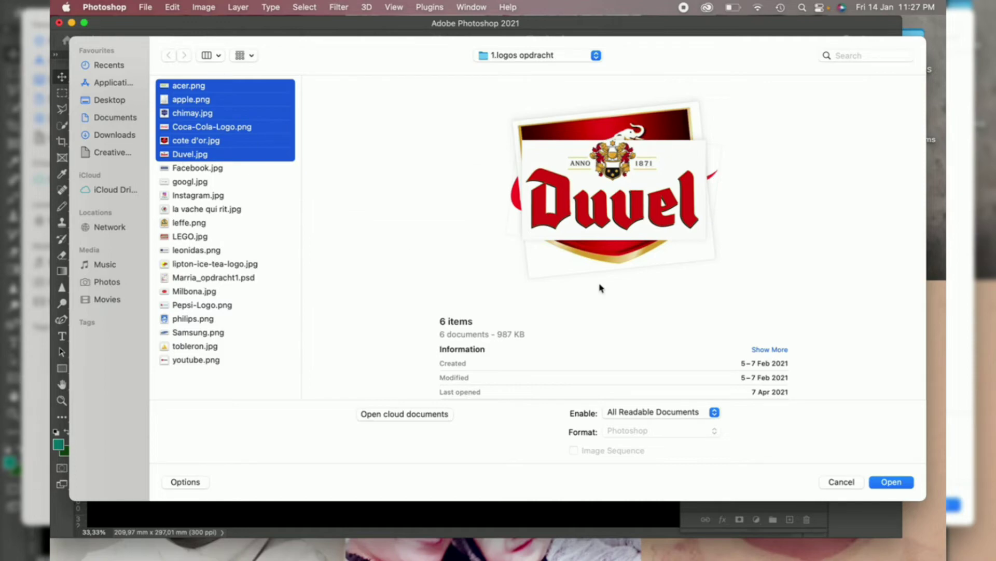
{"action": "left_click", "coordinate": [892, 482]}
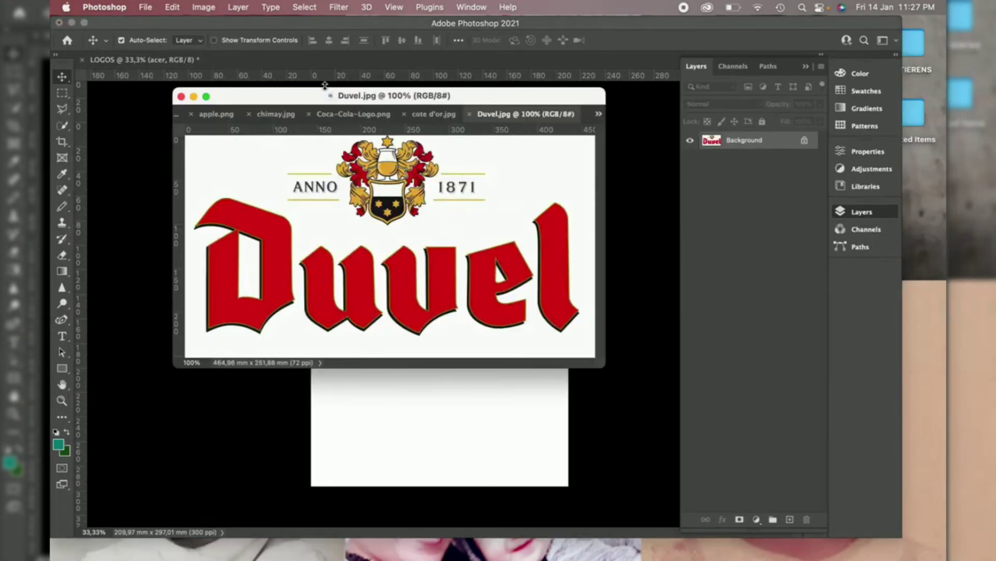
- Dock the floating Duvel.jpg window with the other tabs and switch to LOGOS
{"action": "left_click_drag", "start_coordinate": [313, 95], "coordinate": [353, 202]}
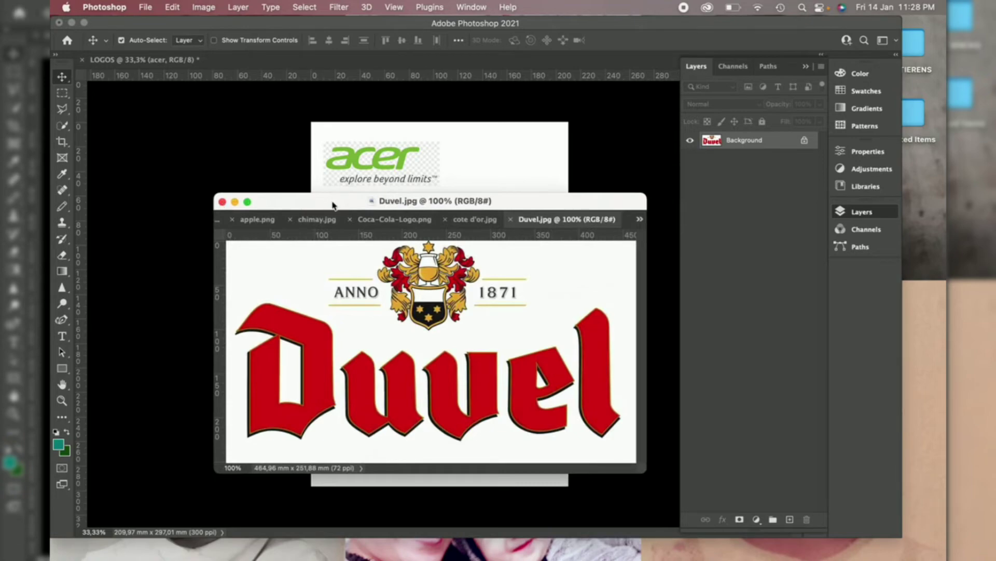
{"action": "left_click_drag", "start_coordinate": [333, 202], "coordinate": [325, 64]}
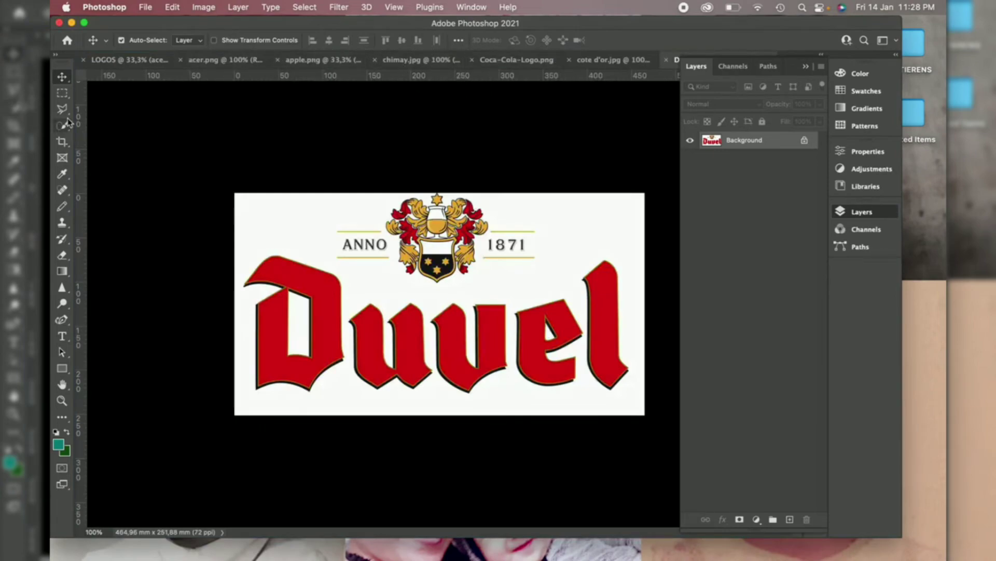
{"action": "left_click", "coordinate": [110, 60]}
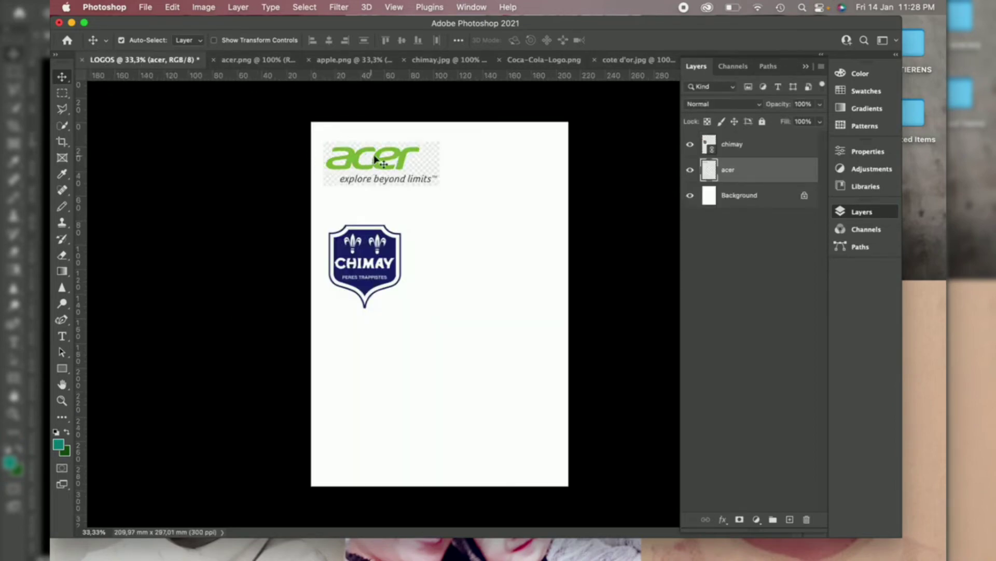
- Close the acer.png and chimay.jpg source images and bring up apple.png
{"action": "left_click", "coordinate": [213, 60]}
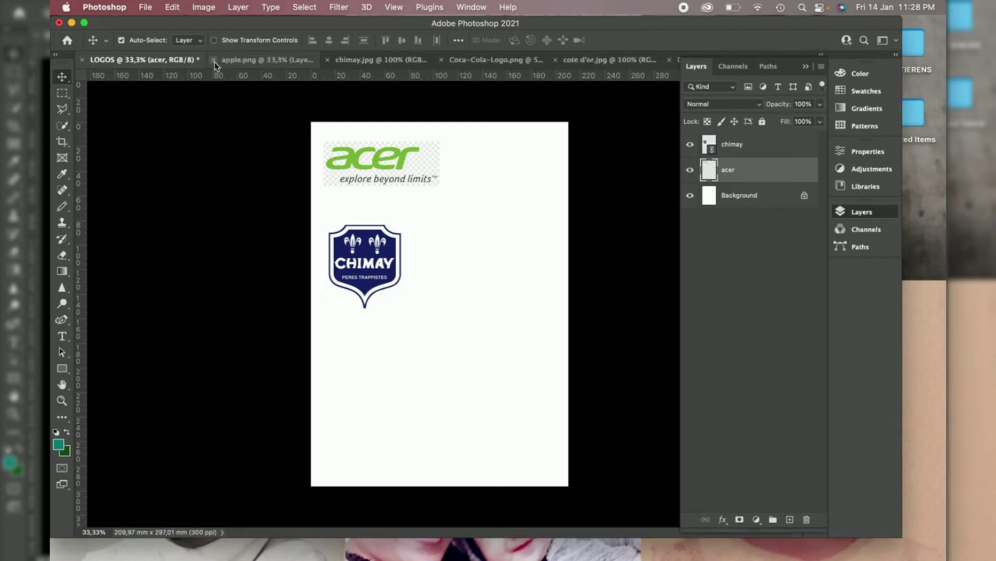
{"action": "left_click", "coordinate": [368, 285]}
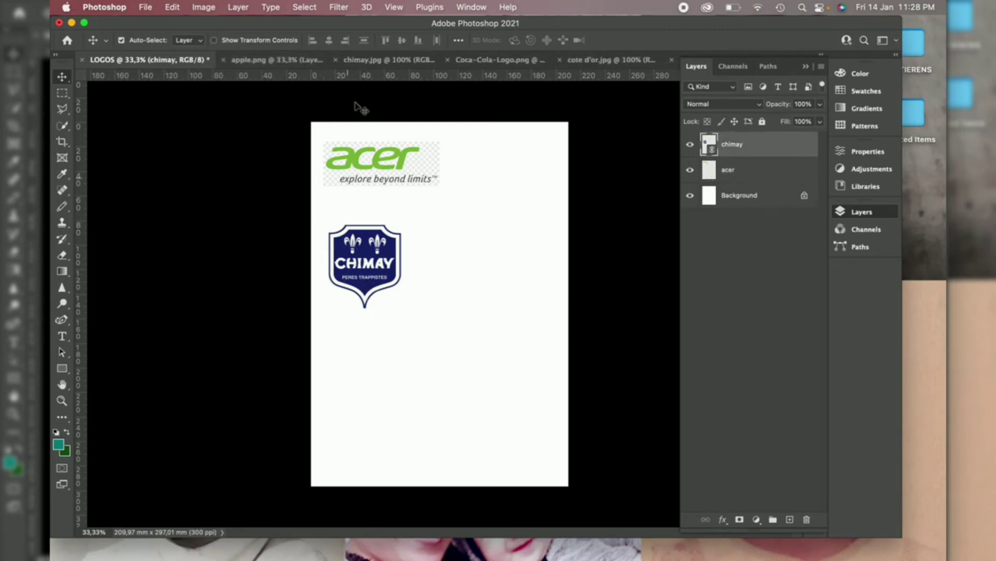
{"action": "left_click", "coordinate": [336, 61]}
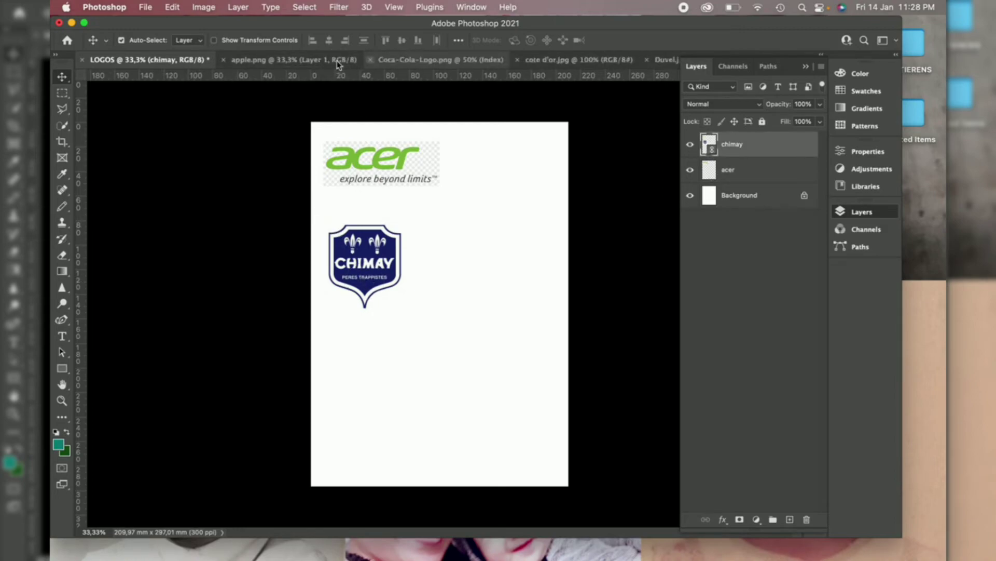
{"action": "left_click", "coordinate": [278, 61]}
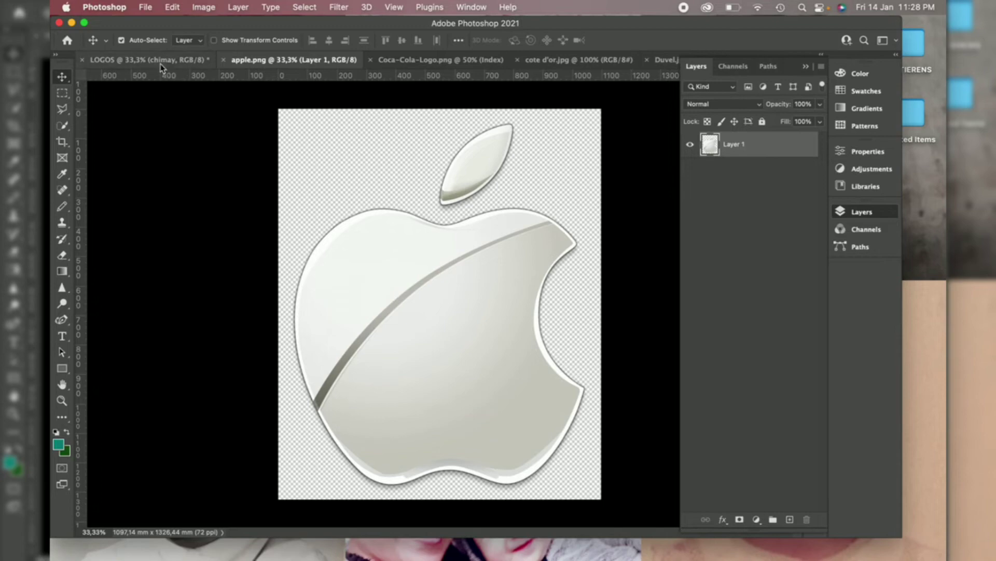
- Copy the Apple logo from apple.png into LOGOS and start shrinking it
{"action": "left_click_drag", "start_coordinate": [293, 63], "coordinate": [291, 164]}
{"action": "left_click_drag", "start_coordinate": [389, 279], "coordinate": [478, 141]}
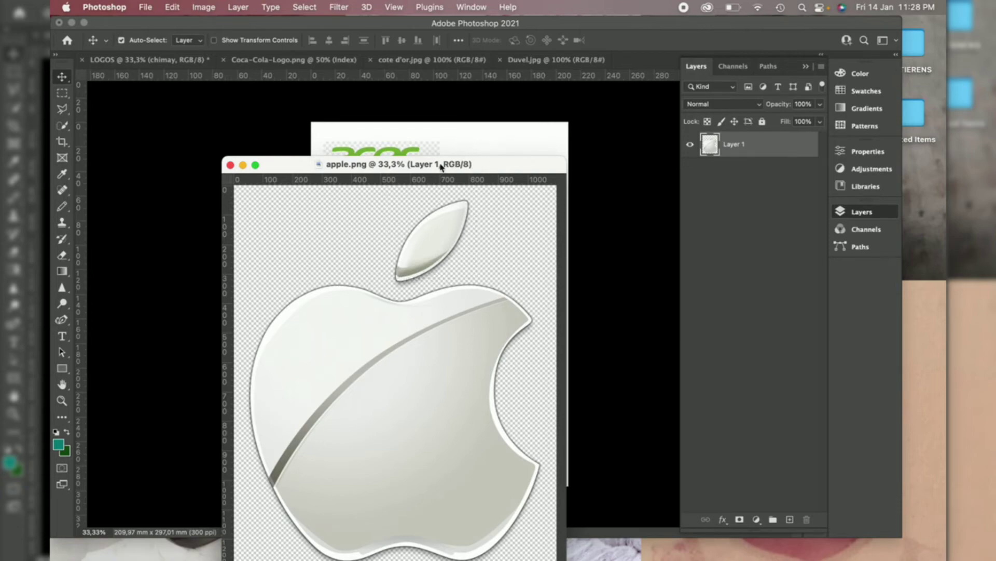
{"action": "left_click_drag", "start_coordinate": [423, 163], "coordinate": [423, 208]}
{"action": "left_click_drag", "start_coordinate": [418, 281], "coordinate": [478, 142]}
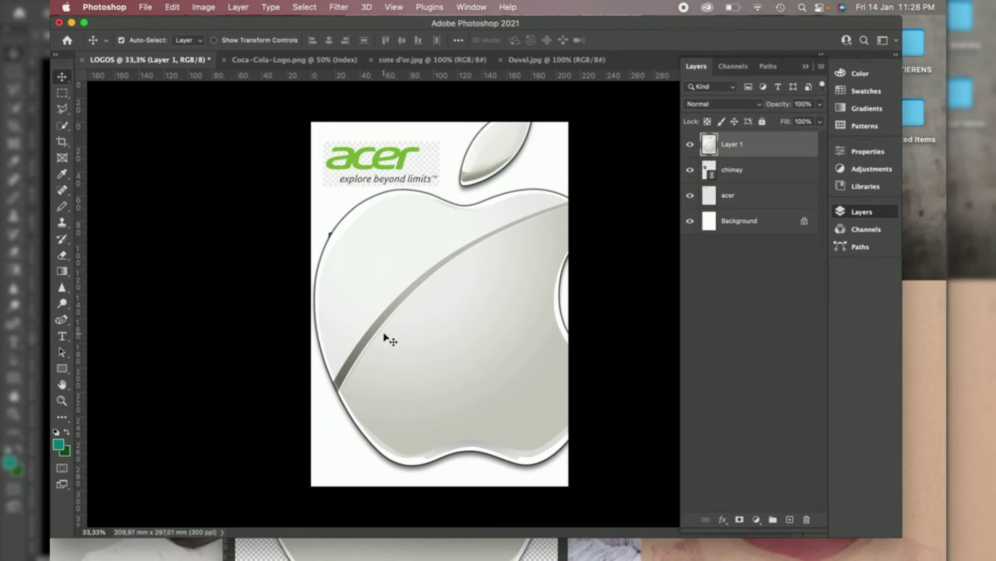
{"action": "key", "text": "super+t"}
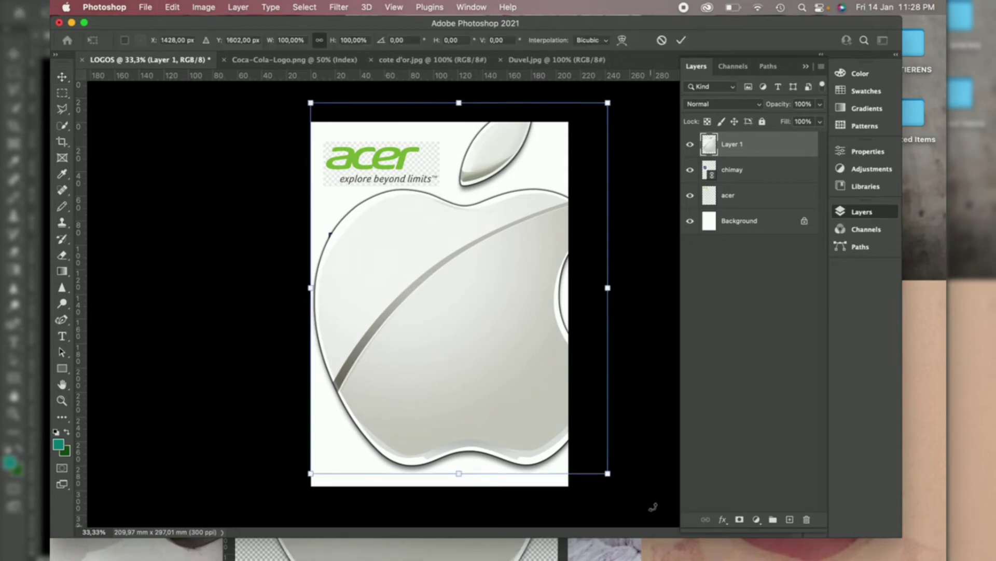
{"action": "left_click_drag", "start_coordinate": [608, 473], "coordinate": [485, 177]}
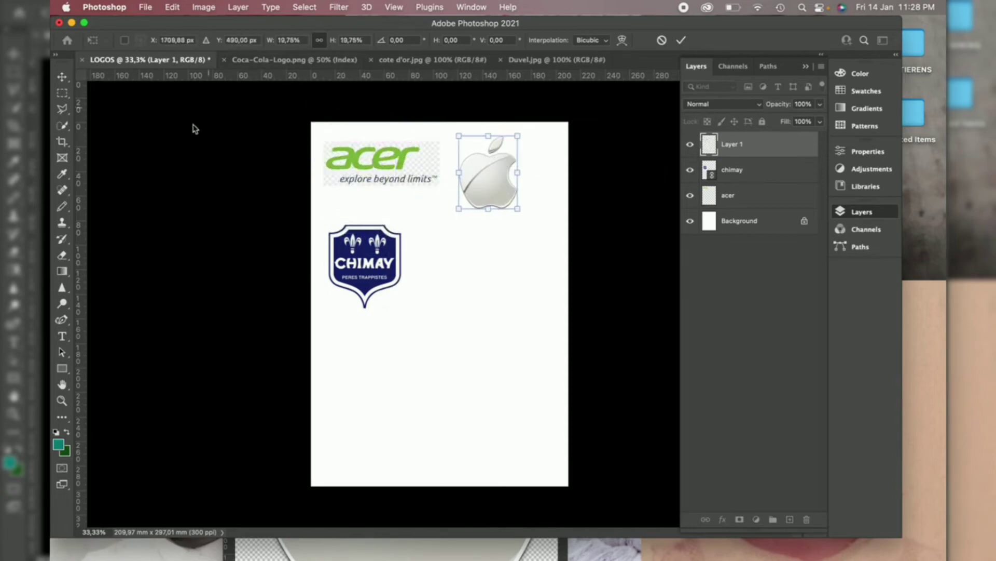
- Close the Coca-Cola-Logo, cote d'or.jpg and Duvel.jpg source images
{"action": "left_click_drag", "start_coordinate": [295, 60], "coordinate": [328, 215]}
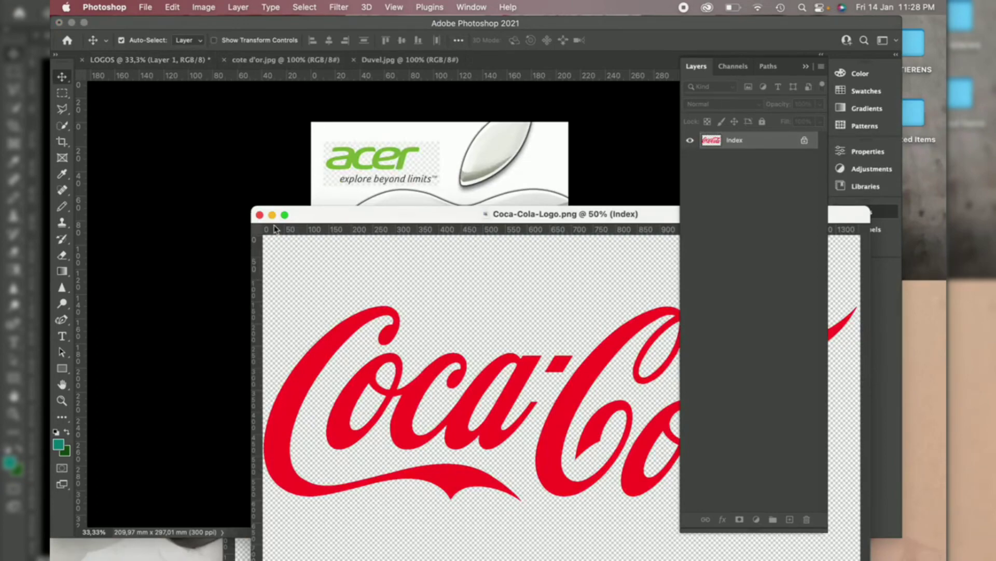
{"action": "left_click", "coordinate": [259, 215]}
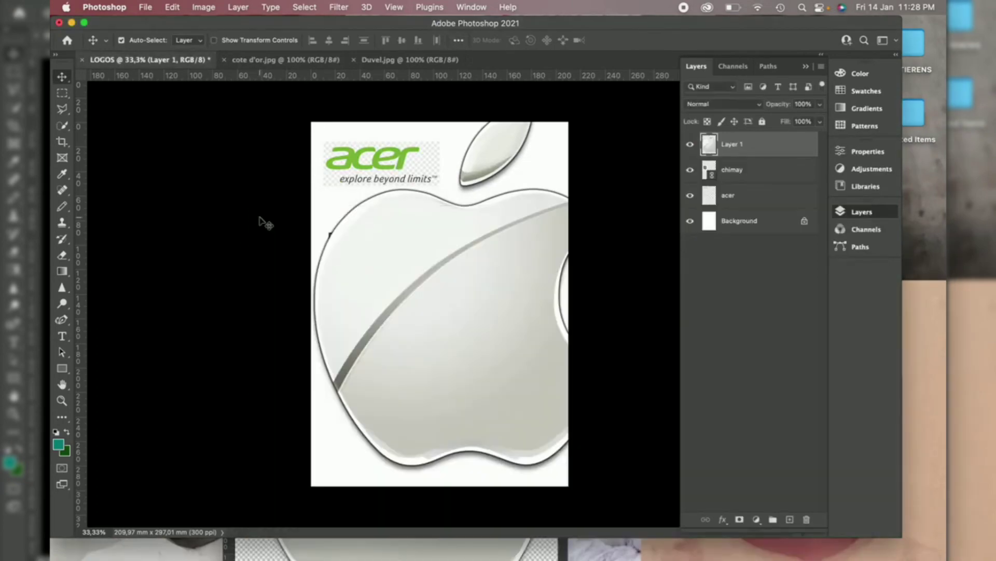
{"action": "left_click", "coordinate": [224, 60]}
{"action": "left_click", "coordinate": [224, 59]}
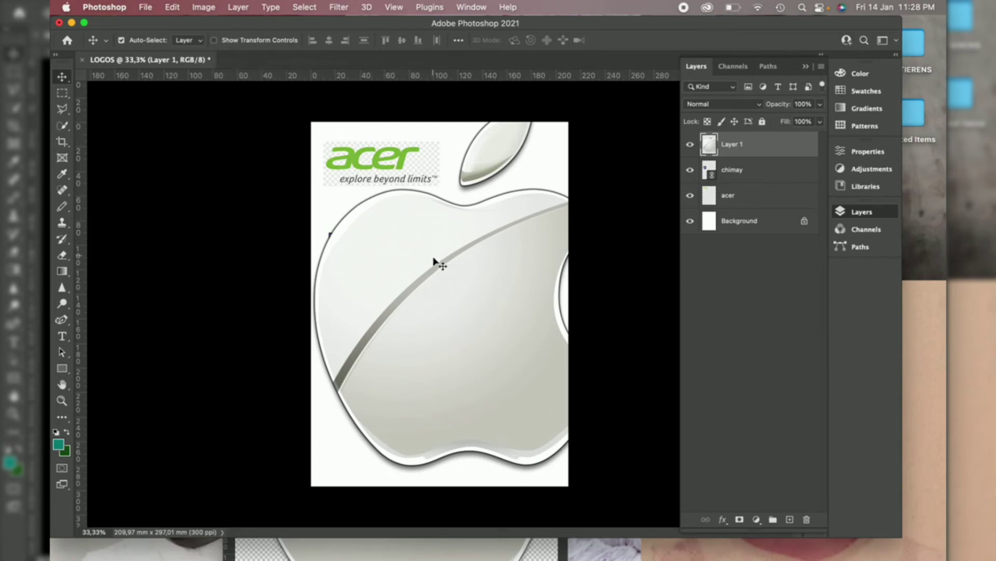
- Scale the Apple logo to 28.23% and set it beside the acer logo at top right
{"action": "key", "text": "super+t"}
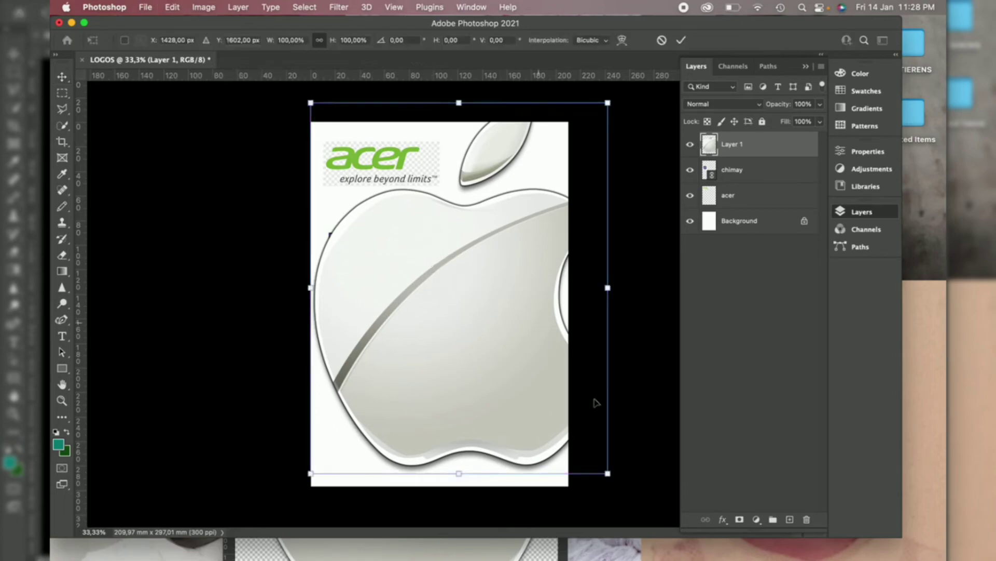
{"action": "left_click_drag", "start_coordinate": [607, 474], "coordinate": [396, 210]}
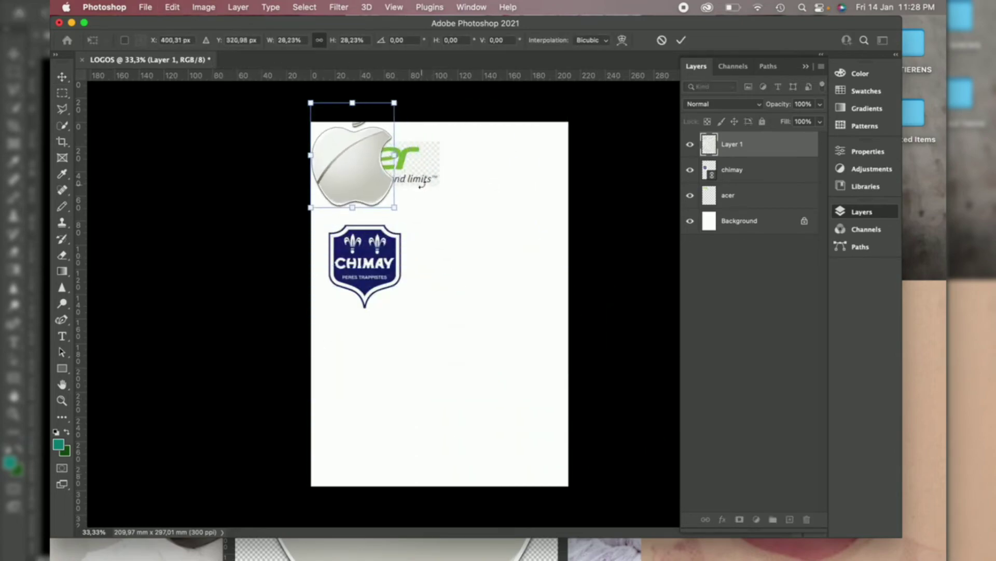
{"action": "left_click_drag", "start_coordinate": [358, 160], "coordinate": [510, 185]}
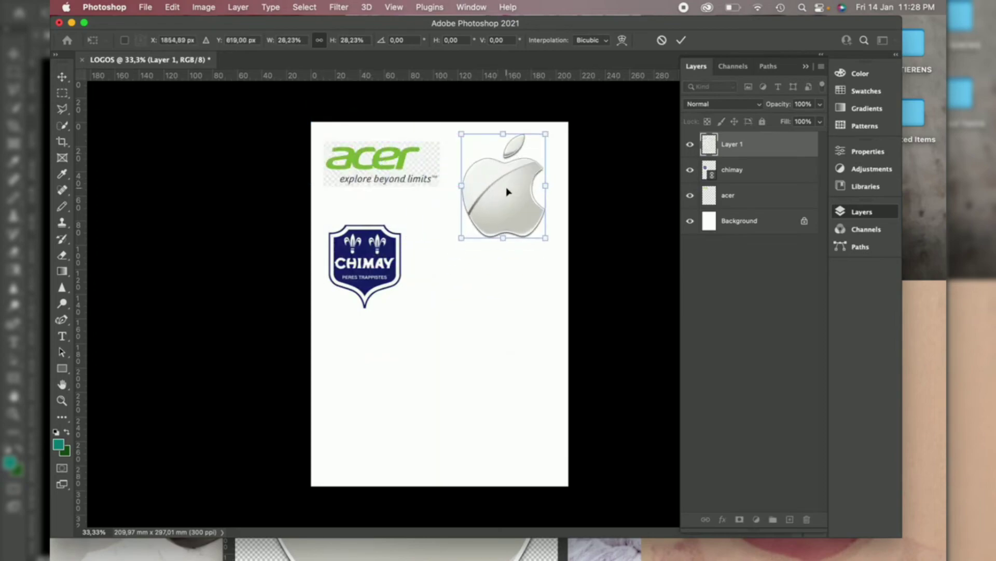
{"action": "key", "text": "Return"}
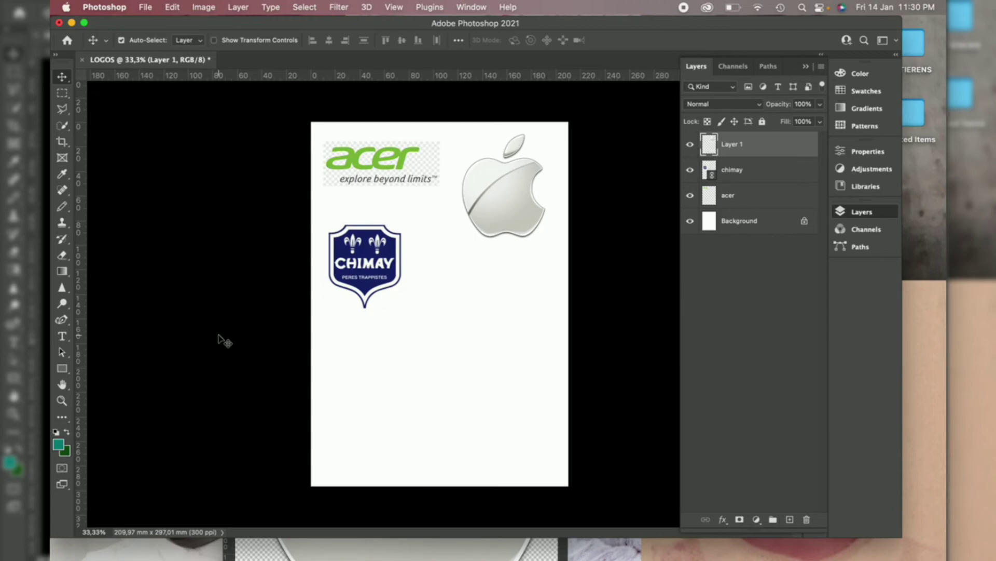
- Save the document to your computer as LOGOS.psd in Documents > Adobe > YOUTUBE, accepting the Photoshop format options
{"action": "left_click", "coordinate": [146, 8]}
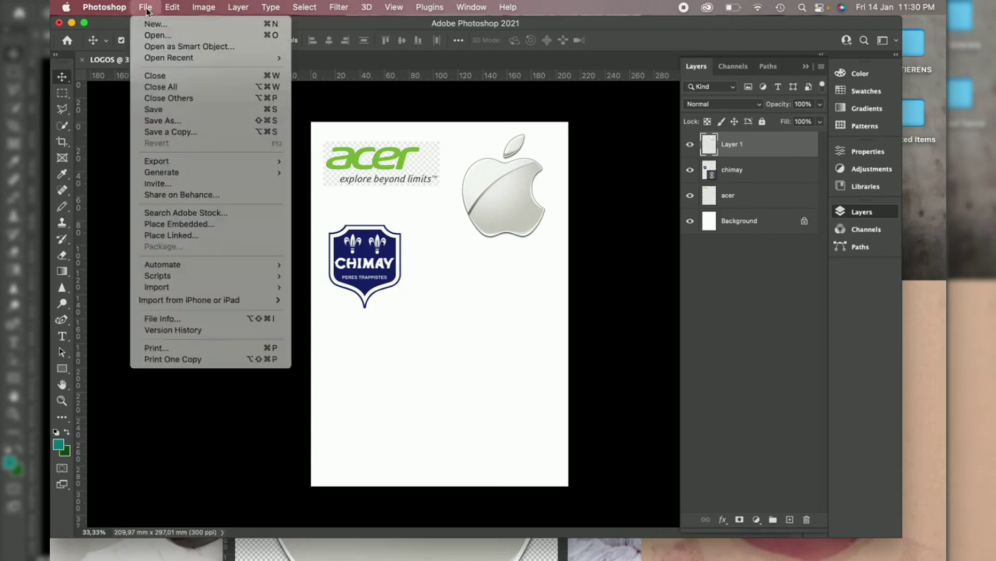
{"action": "left_click", "coordinate": [169, 116]}
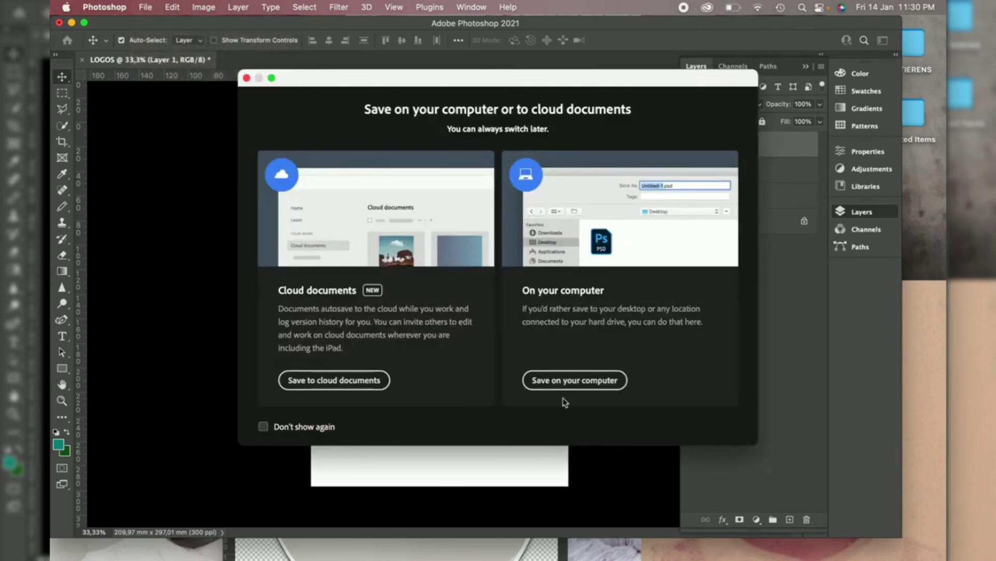
{"action": "left_click", "coordinate": [567, 381]}
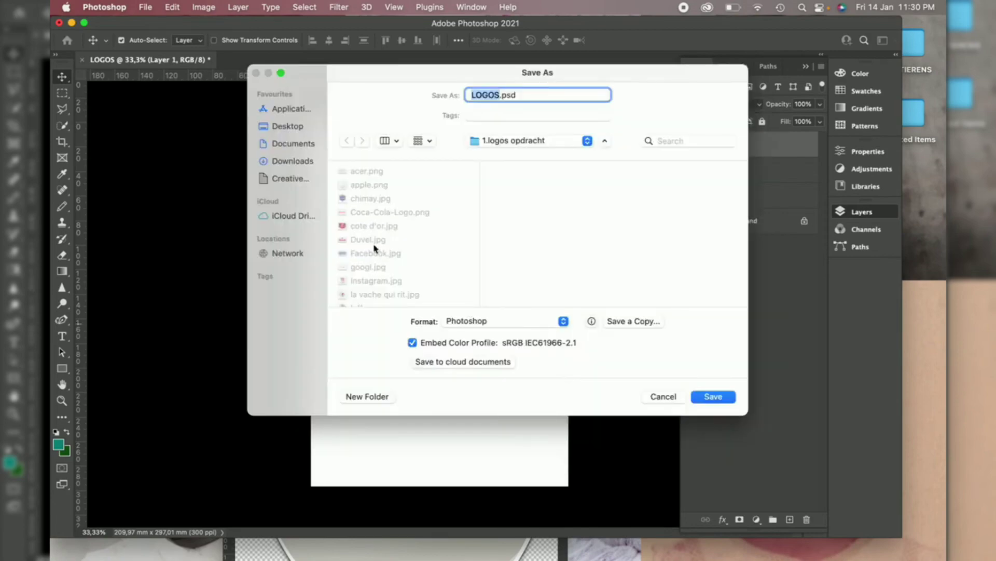
{"action": "left_click", "coordinate": [294, 147]}
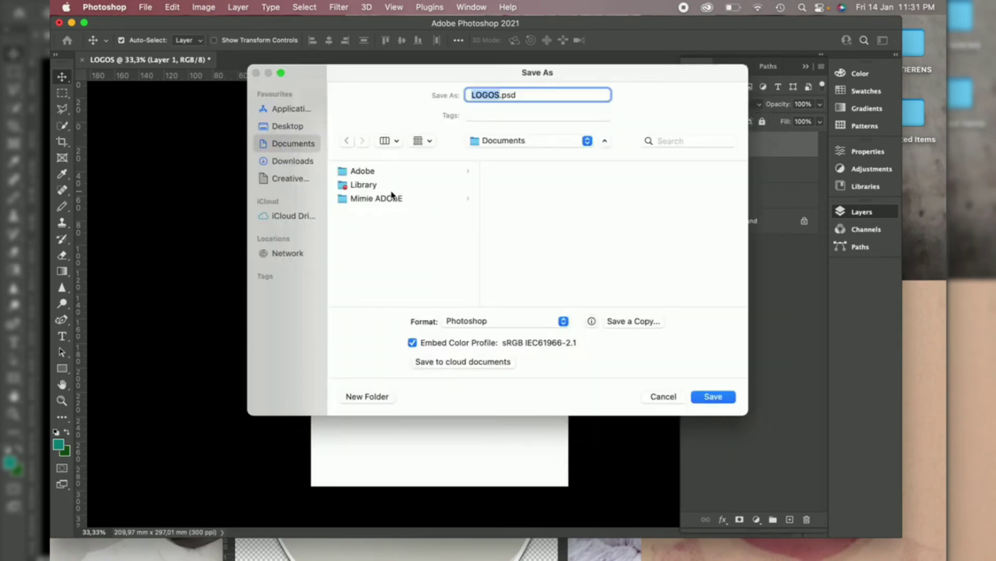
{"action": "left_click", "coordinate": [370, 198]}
{"action": "left_click", "coordinate": [526, 245]}
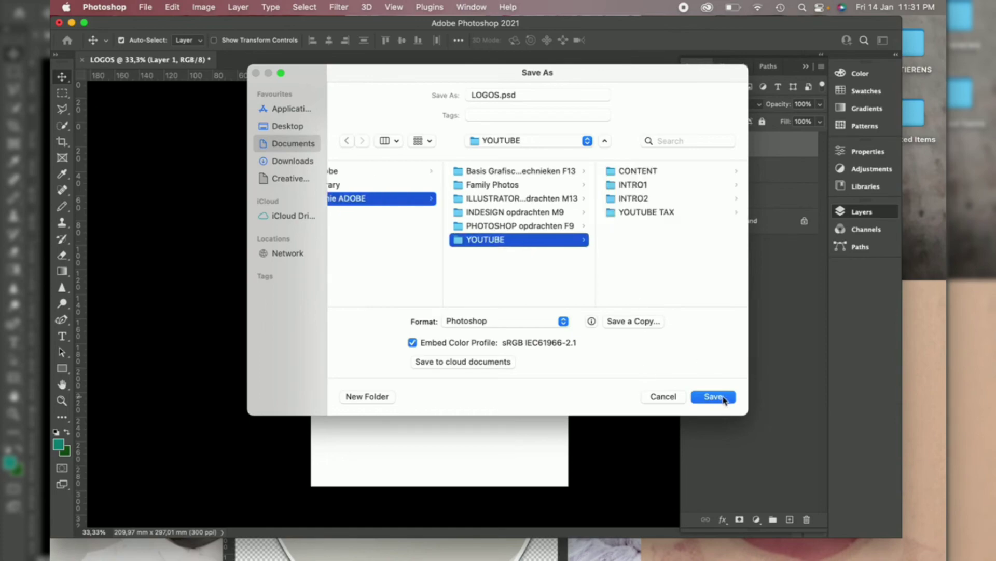
{"action": "left_click", "coordinate": [714, 396]}
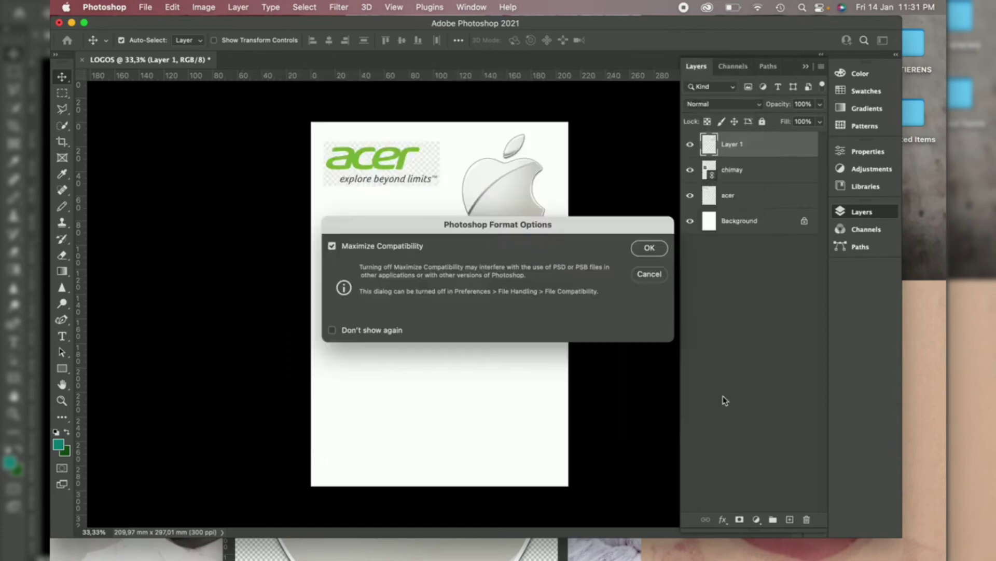
{"action": "left_click", "coordinate": [649, 248]}
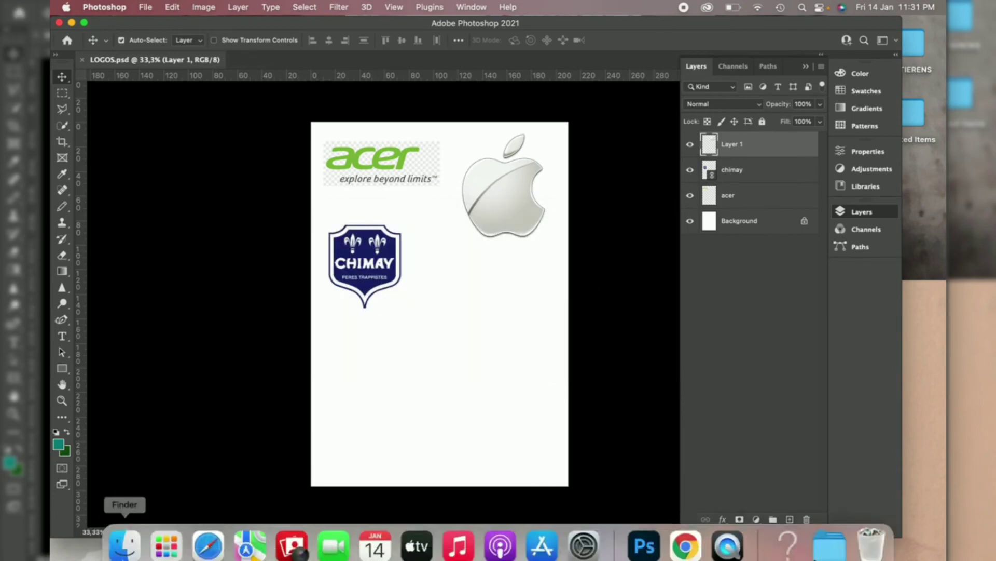
- In Finder, browse Documents > Adobe > YOUTUBE to confirm LOGOS.psd is there
{"action": "left_click", "coordinate": [124, 531]}
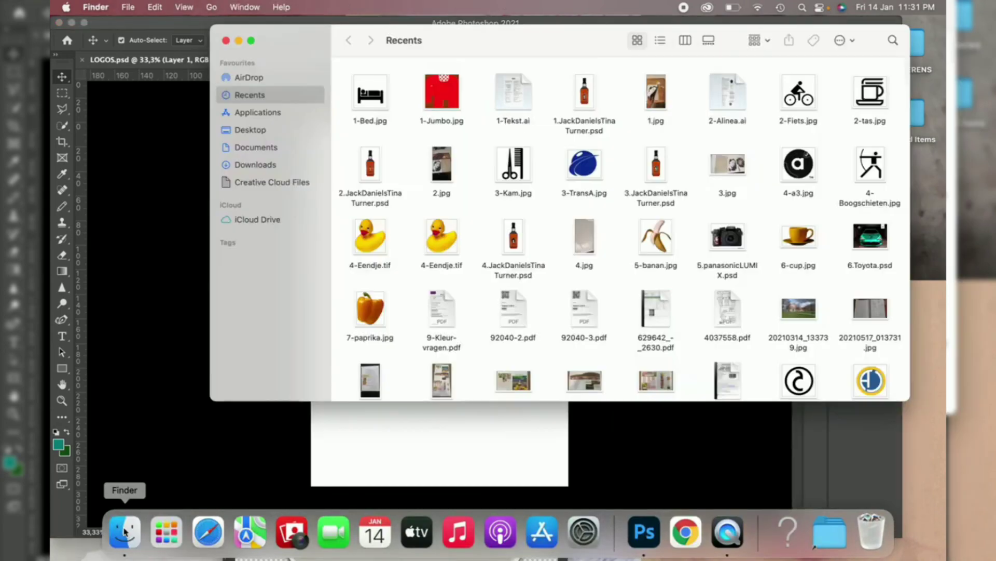
{"action": "left_click", "coordinate": [254, 149]}
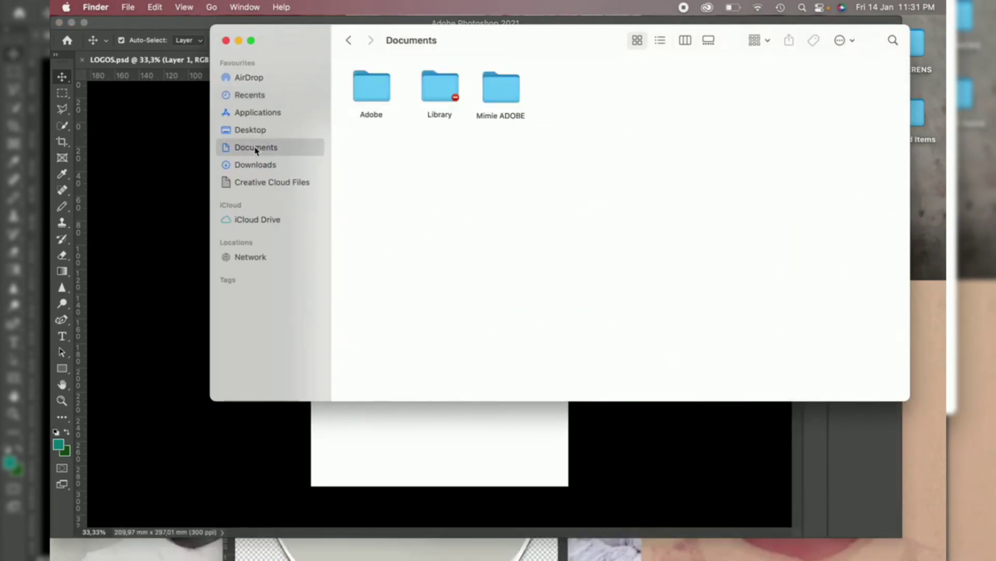
{"action": "double_click", "coordinate": [512, 89]}
{"action": "left_click", "coordinate": [709, 93]}
{"action": "double_click", "coordinate": [709, 93]}
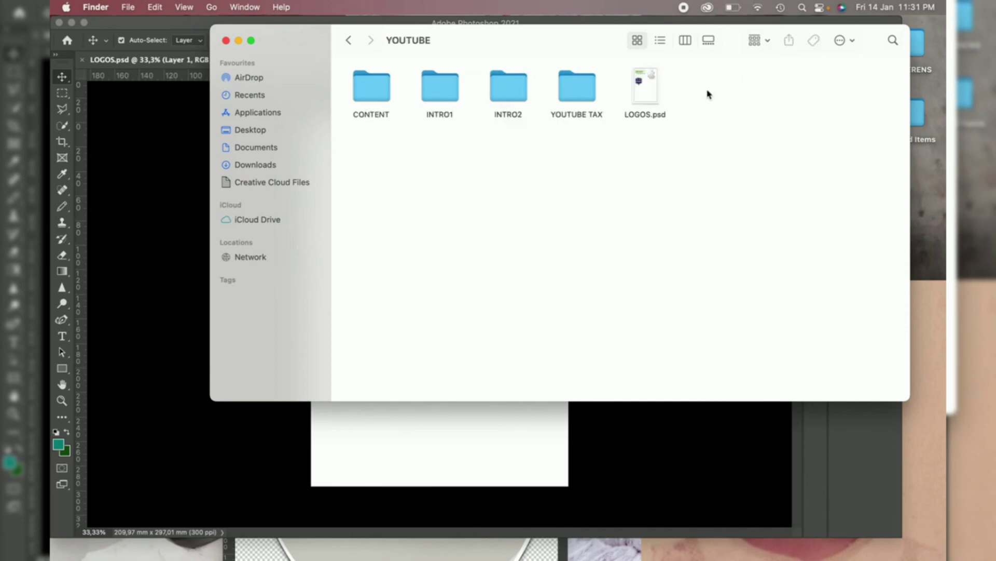